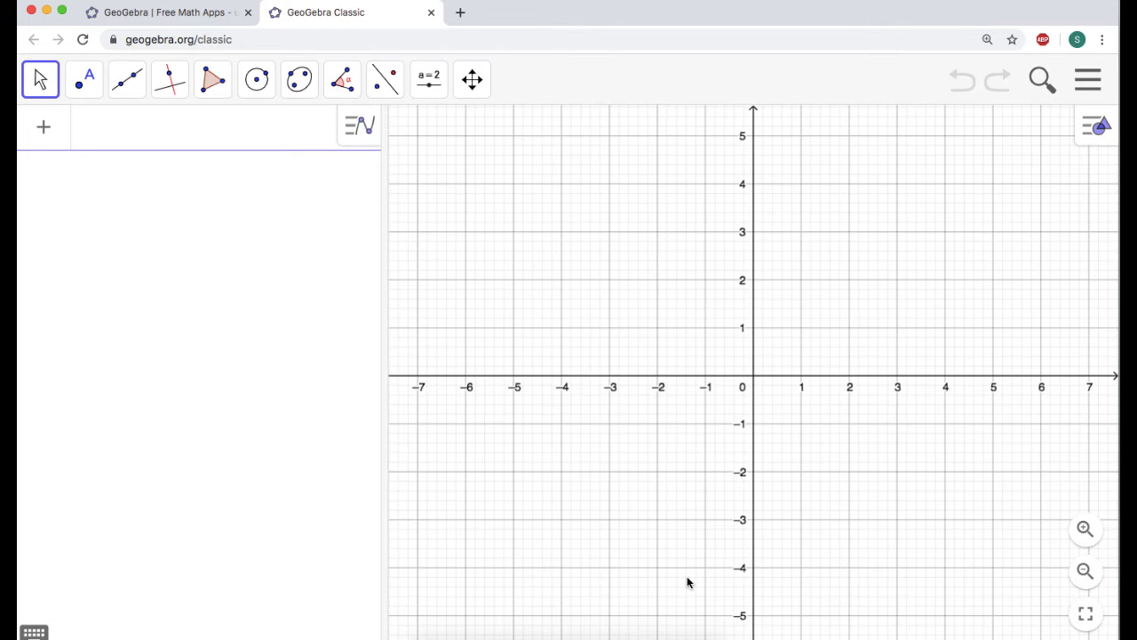
# Turn off the Graphics view grid so only the axes remain
pyautogui.rightClick(631, 260)
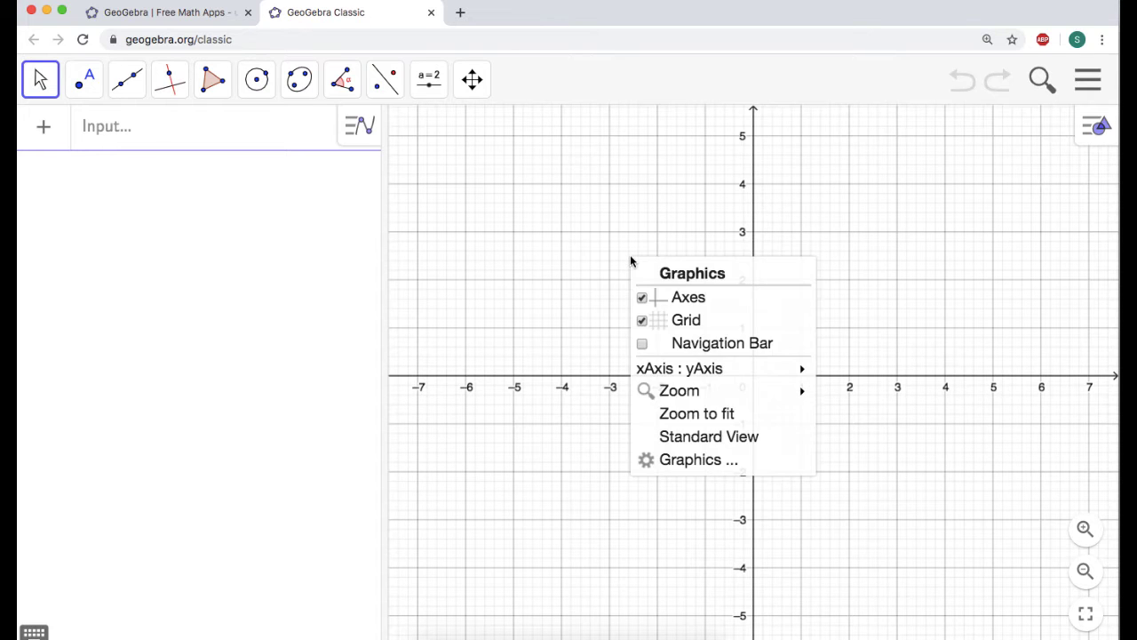
pyautogui.click(697, 320)
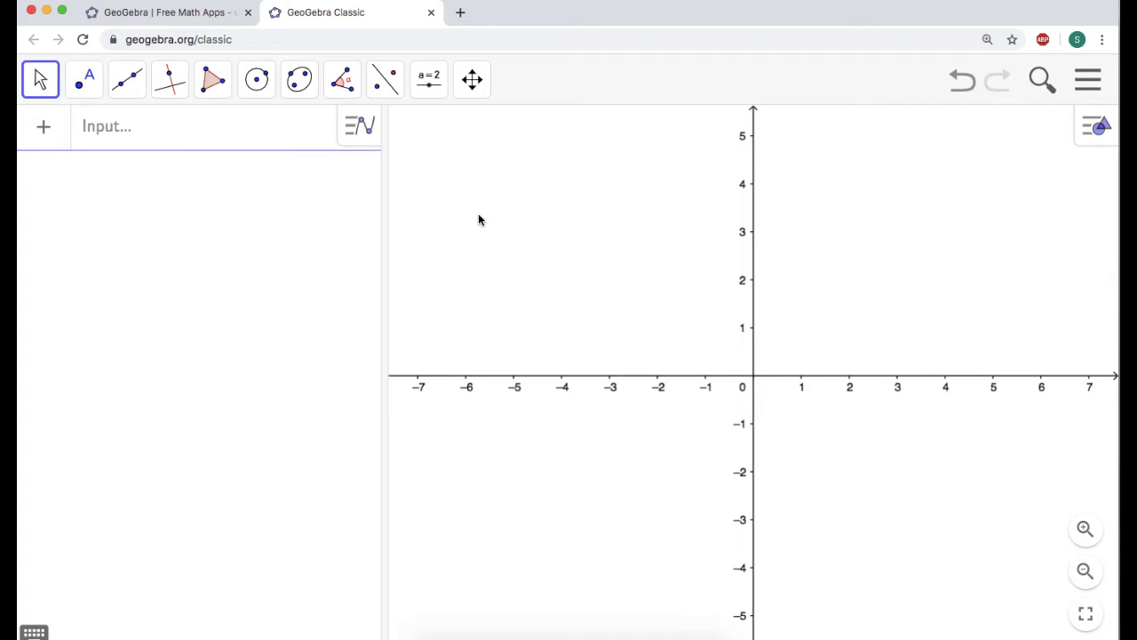
pyautogui.click(203, 134)
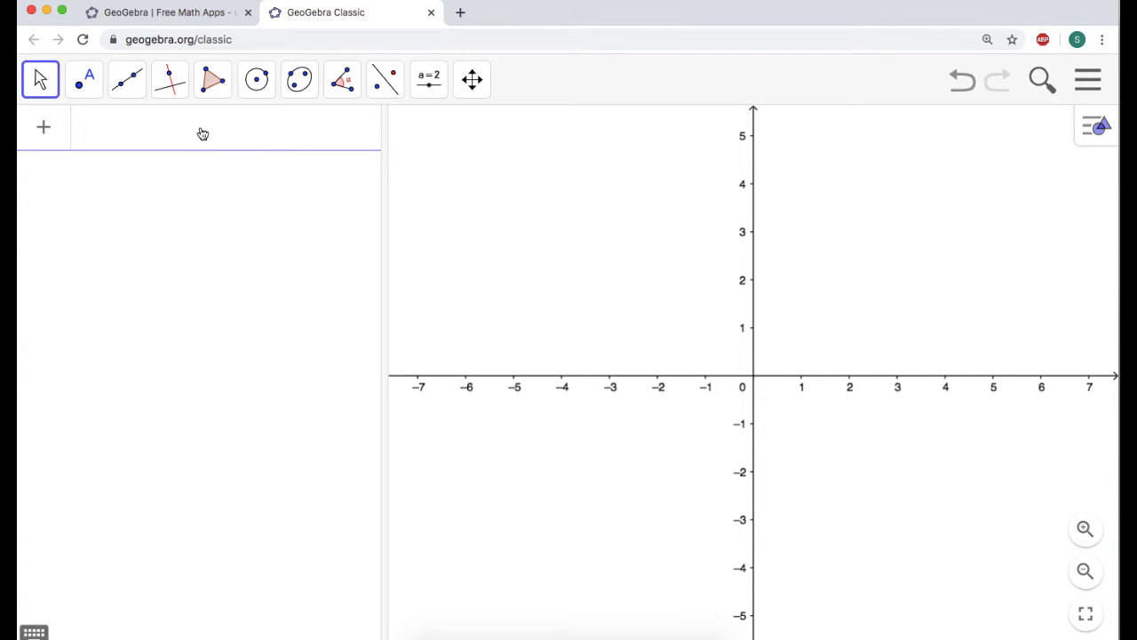
# Graph f(x) = cos(2x), then begin entering curve(t, f(t), t, 0, 2pi)
pyautogui.write('f(x) = ')
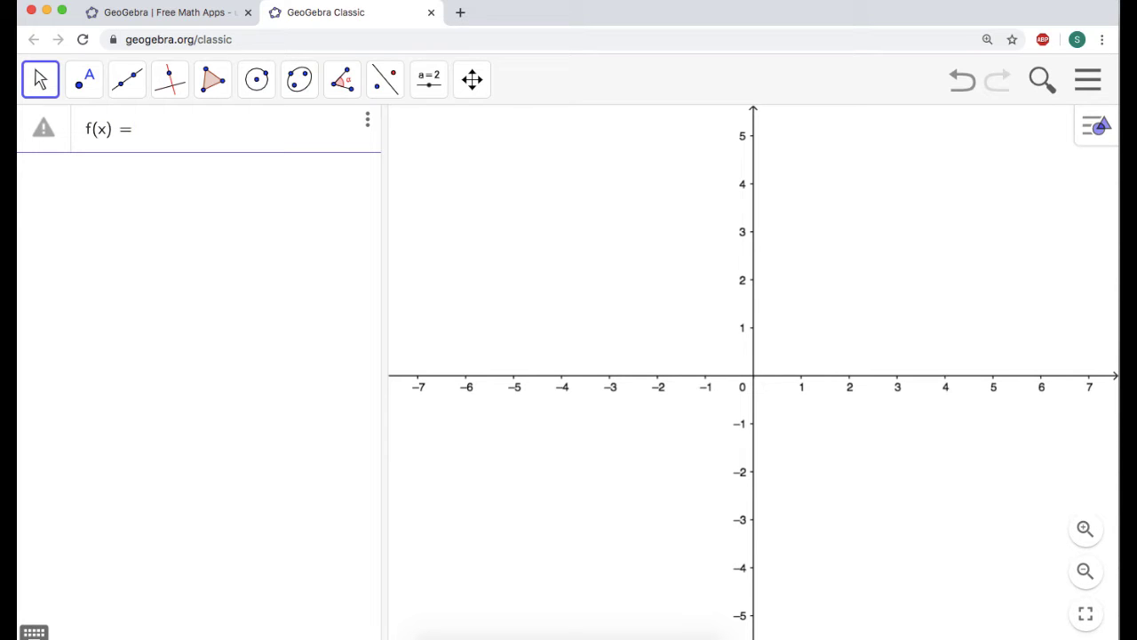
pyautogui.write('cos(2x')
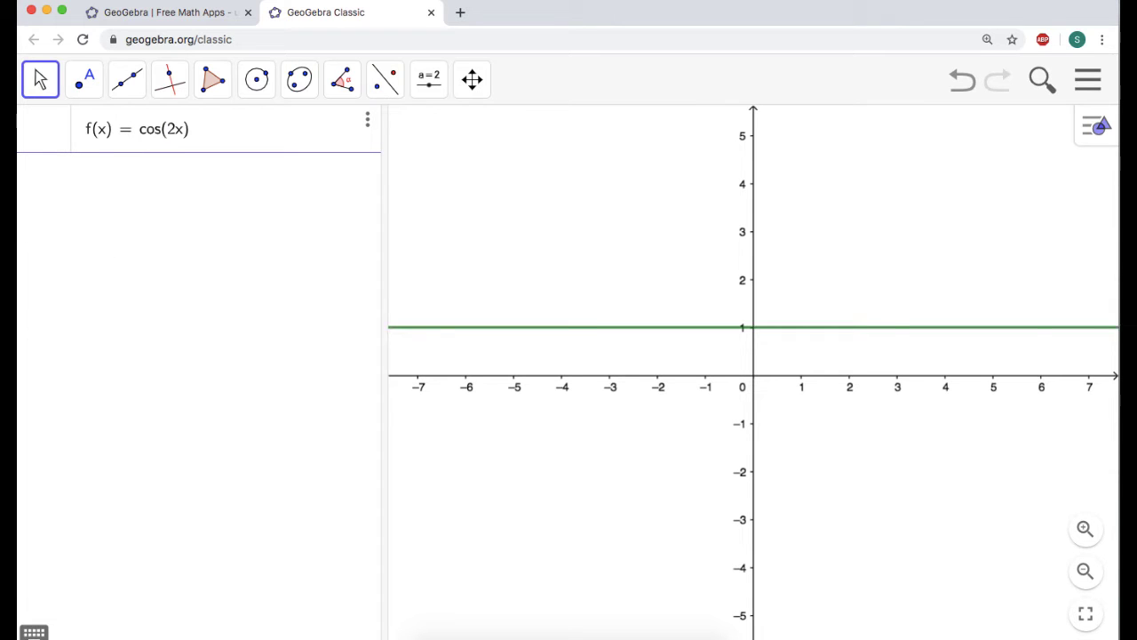
pyautogui.press('Return')
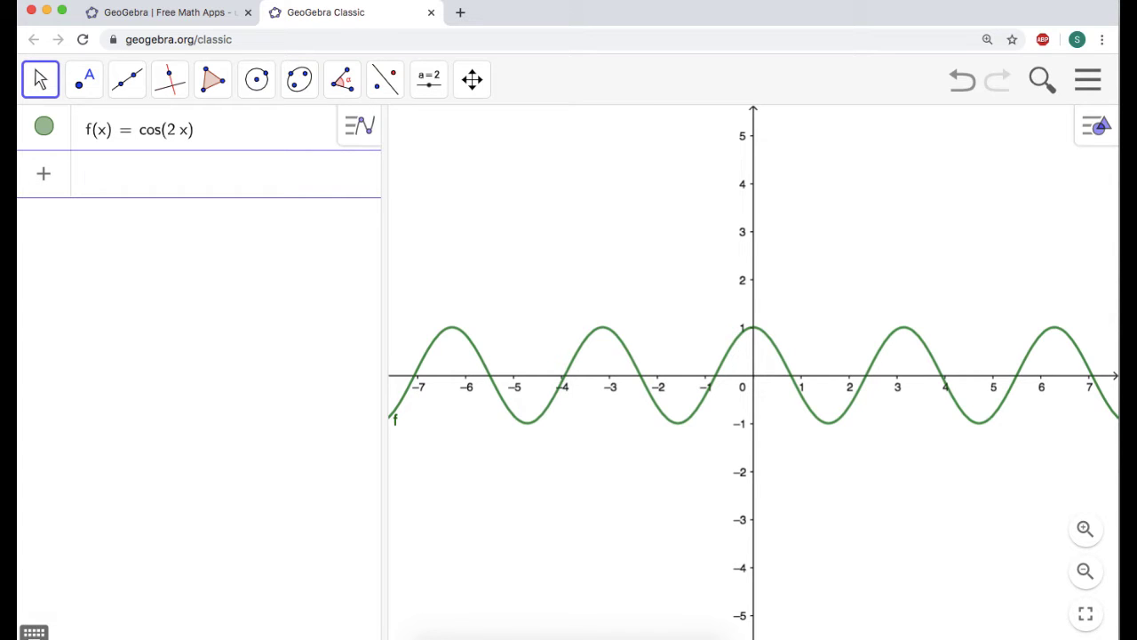
pyautogui.write('curve')
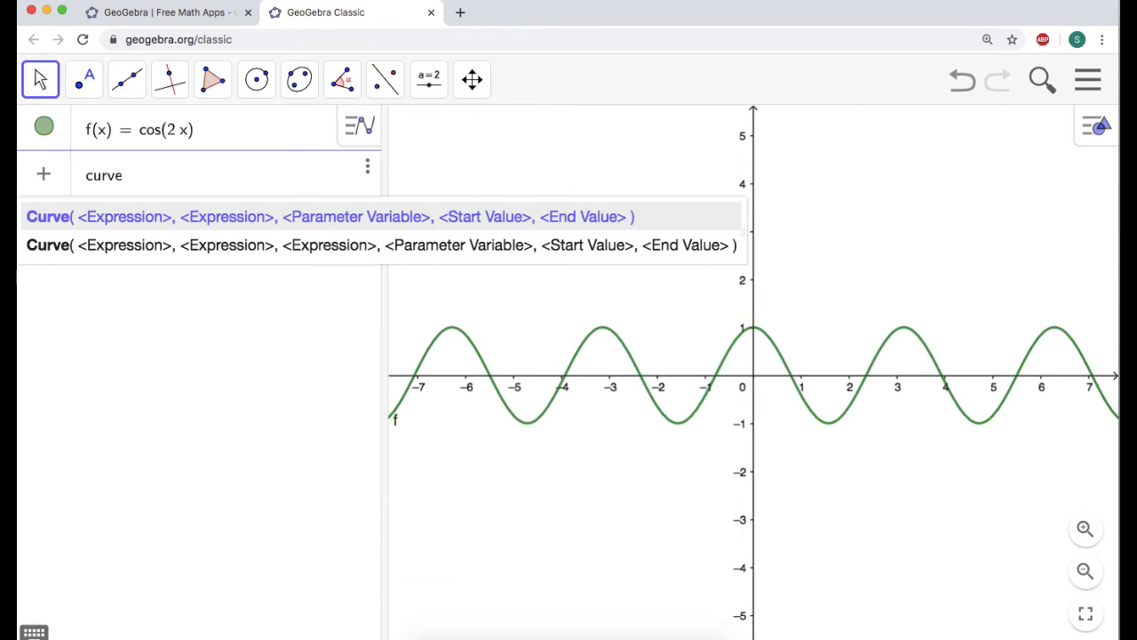
pyautogui.write('(t, f(')
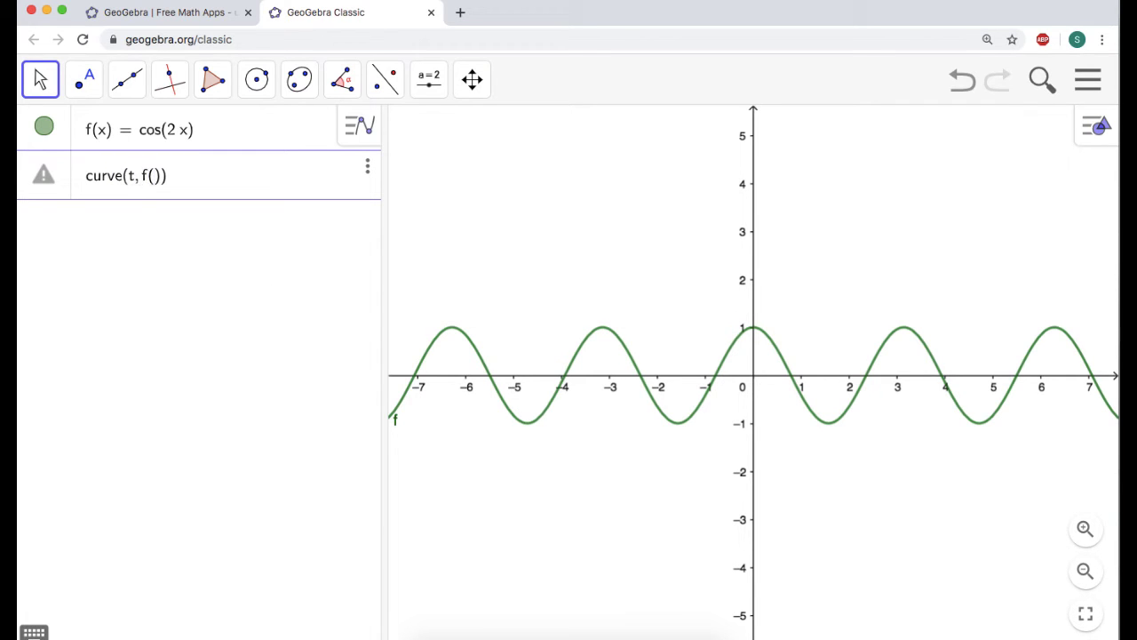
pyautogui.write('t), t, 0, 2pi')
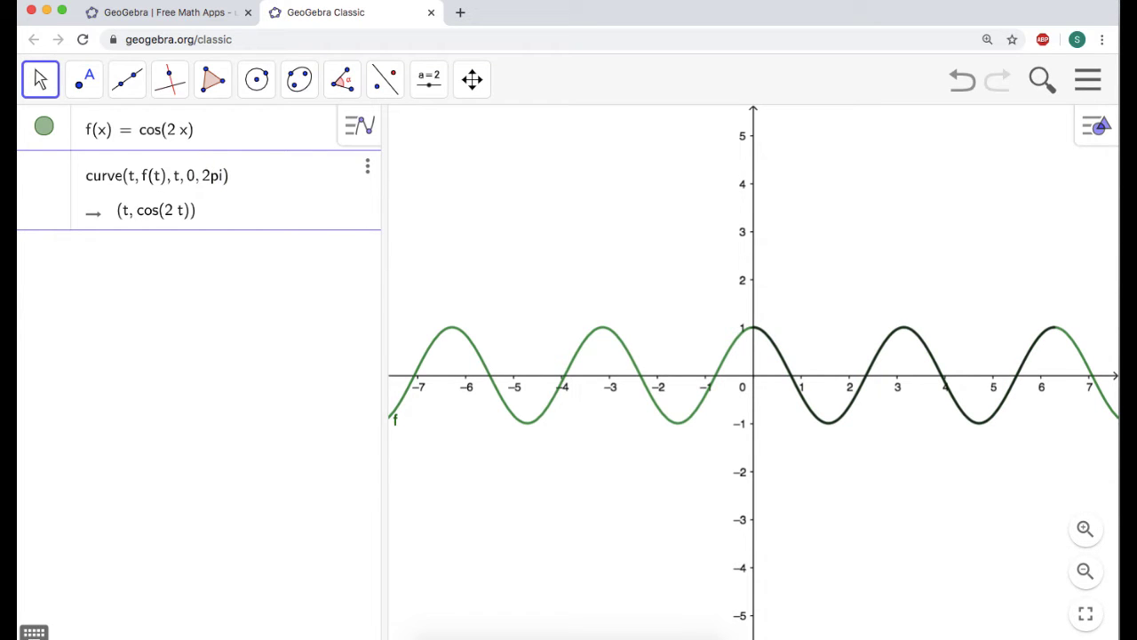
# Change the curve's parameter range to −7 to 7 and create curve a
pyautogui.press('BackSpace')
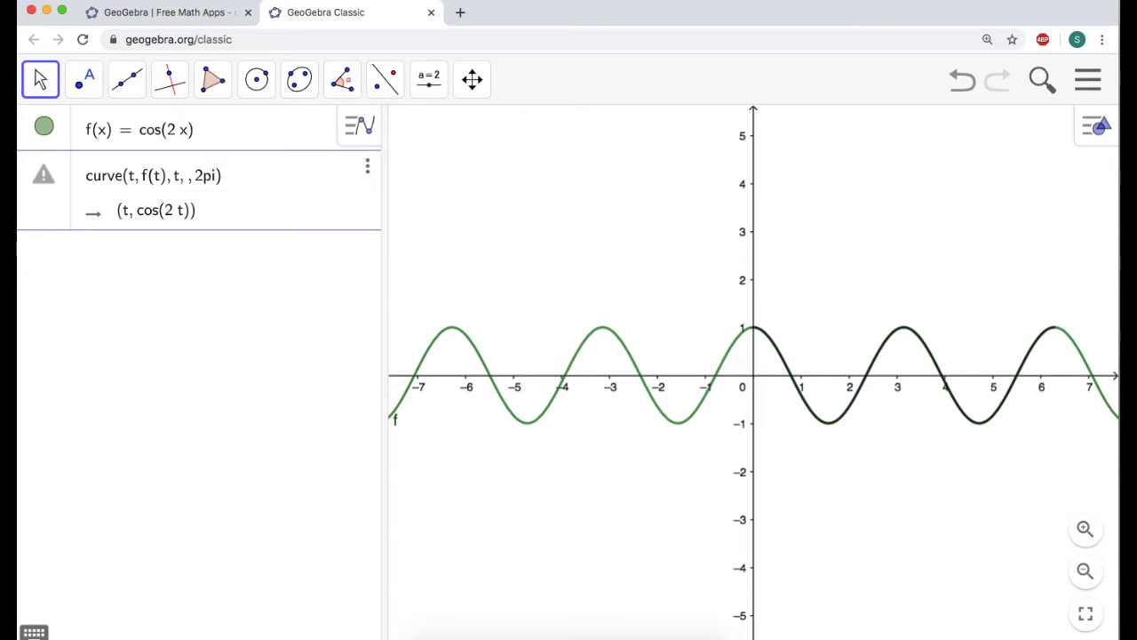
pyautogui.write('7')
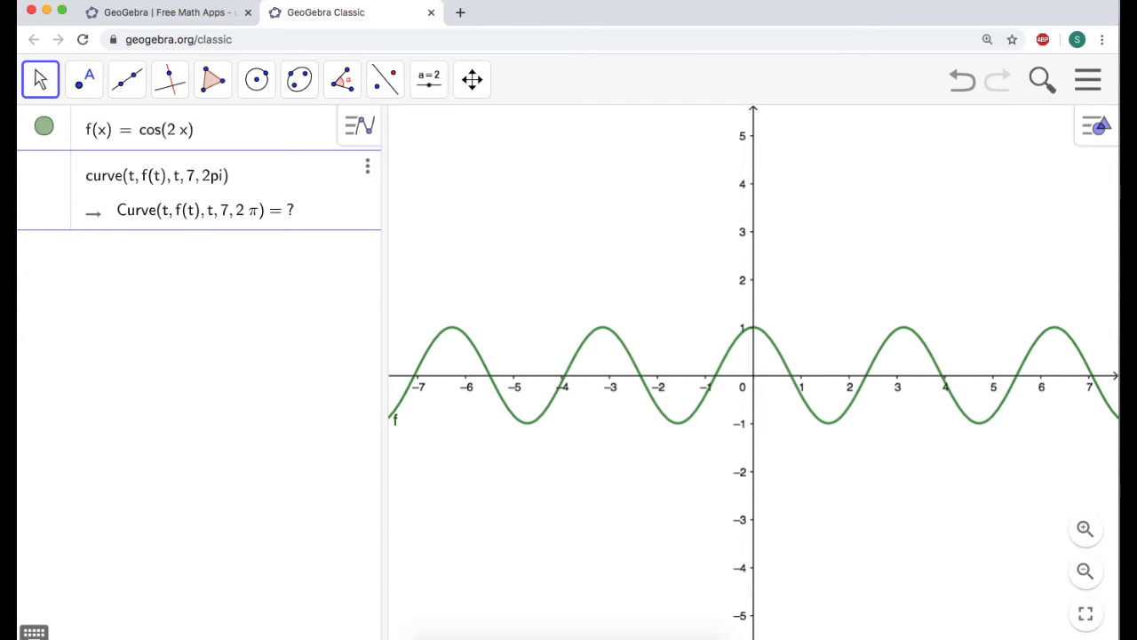
pyautogui.write('-')
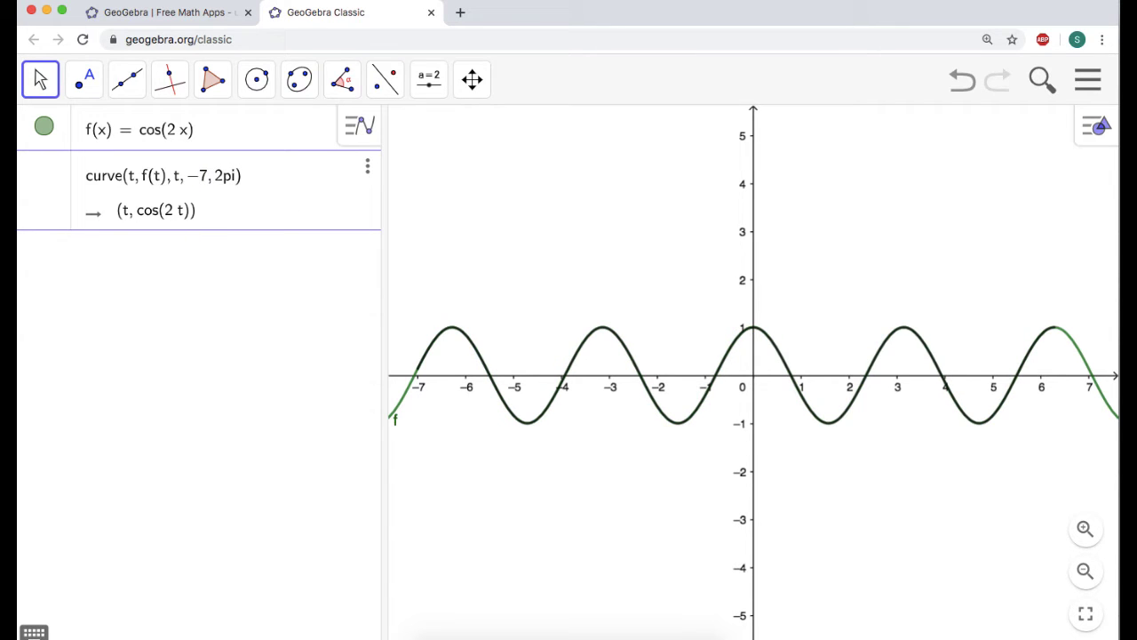
pyautogui.press('BackSpace')
pyautogui.press('BackSpace')
pyautogui.press('BackSpace')
pyautogui.write('7')
pyautogui.press('Return')
# Hide the graph of f and the label of curve a
pyautogui.click(43, 129)
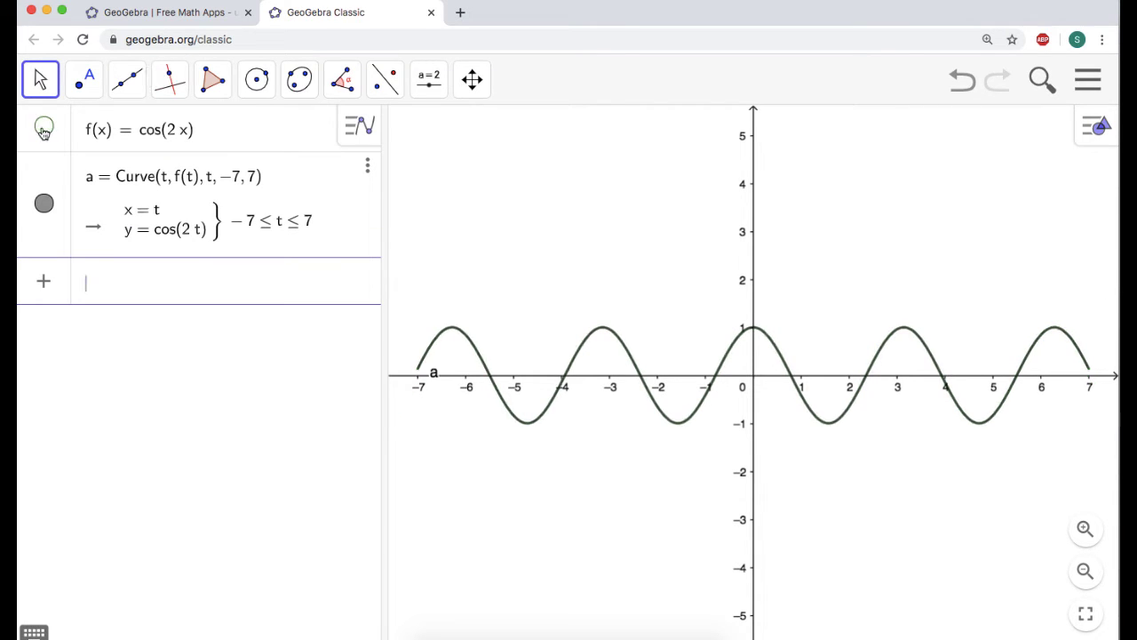
pyautogui.rightClick(467, 344)
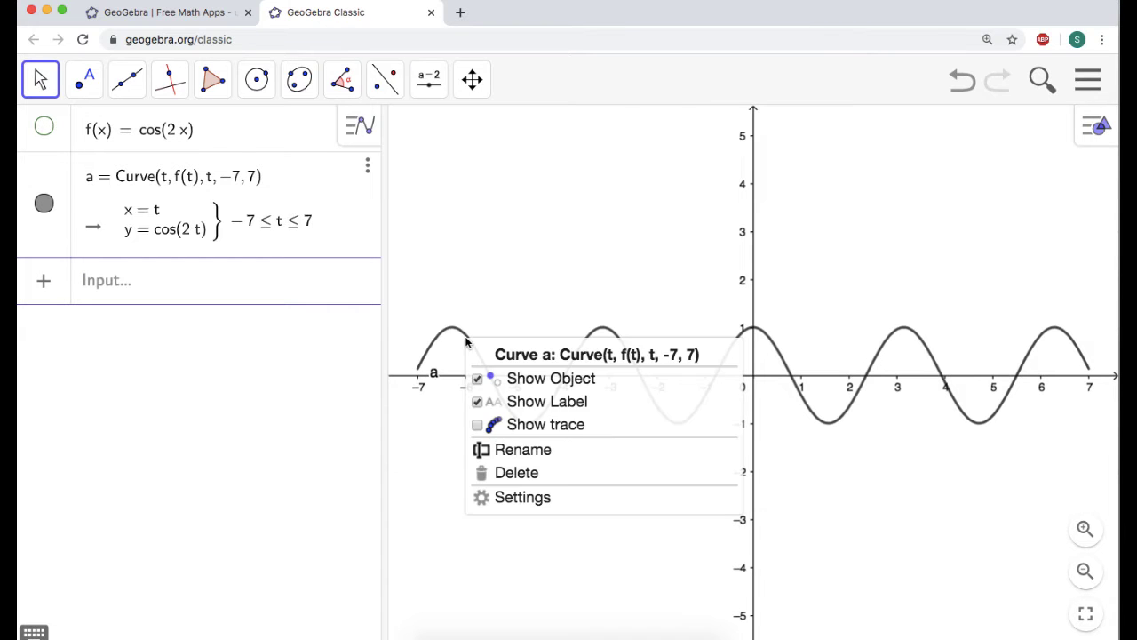
pyautogui.click(574, 407)
pyautogui.click(137, 286)
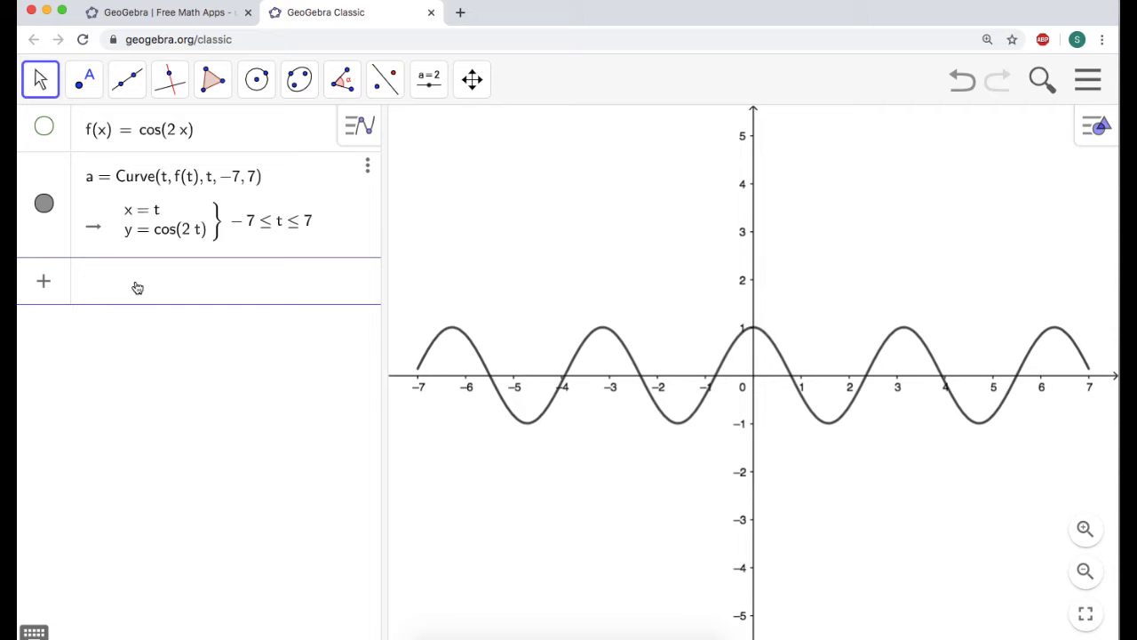
# Enter Vector(a(v), a(v) + UnitVector(a'(v))) to create vector u with slider v
pyautogui.write('vector')
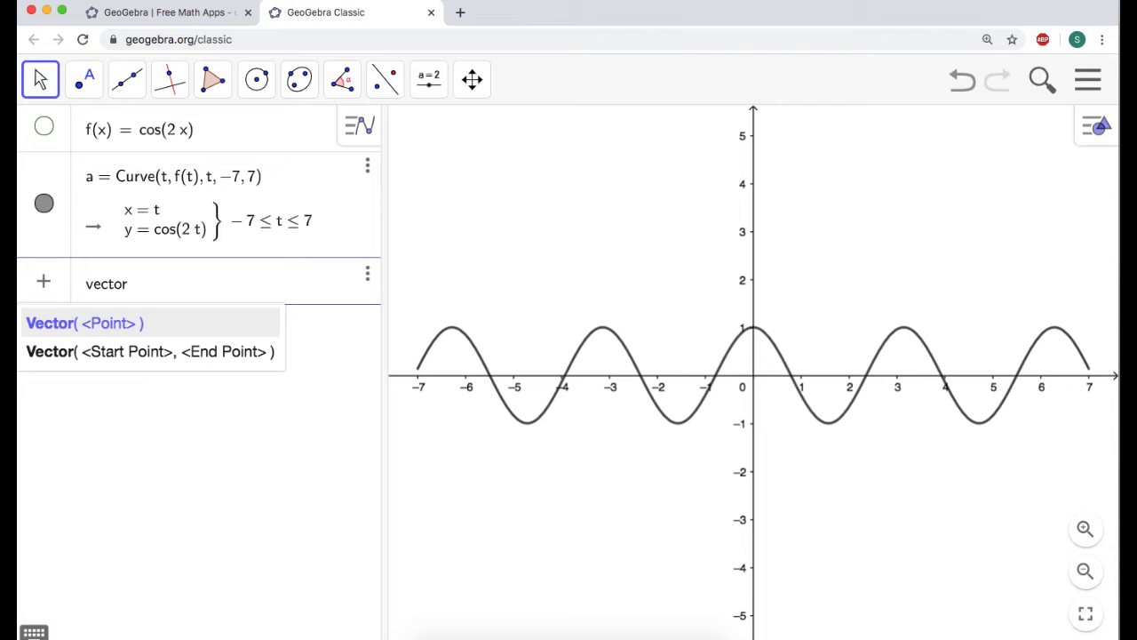
pyautogui.write('(a(v')
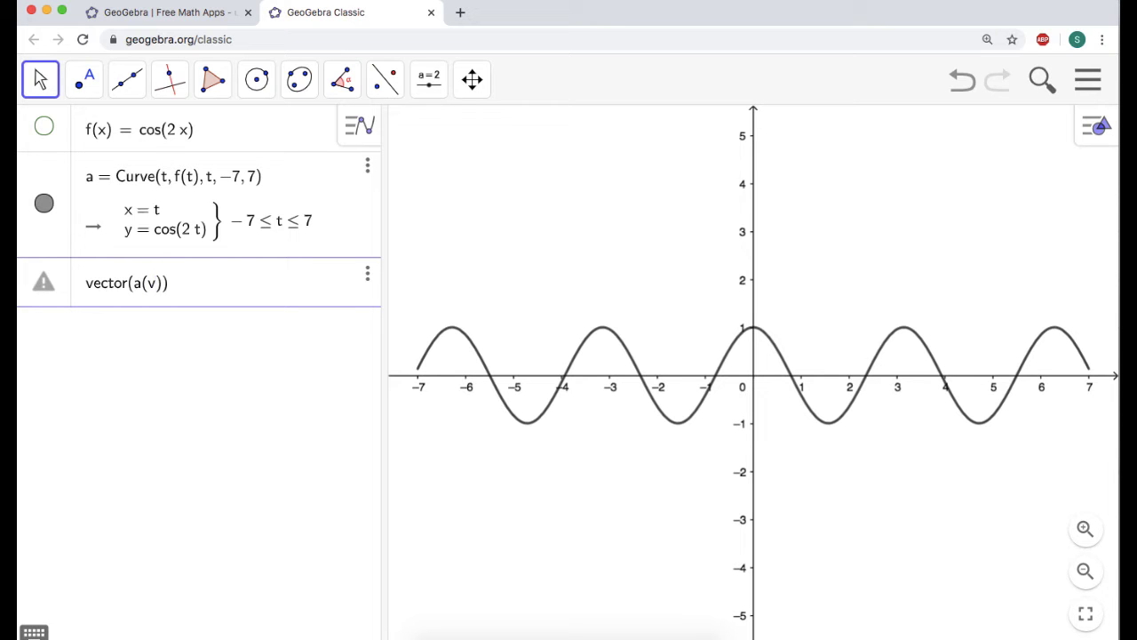
pyautogui.write(',')
pyautogui.write('a(v')
pyautogui.write('+ unitv')
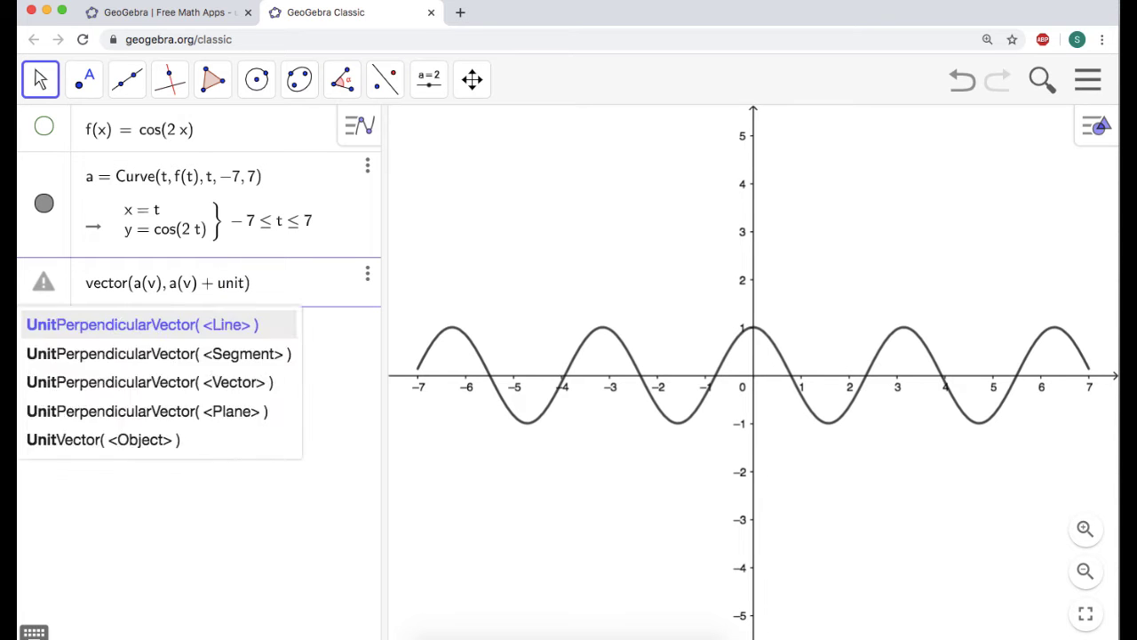
pyautogui.write('ector(')
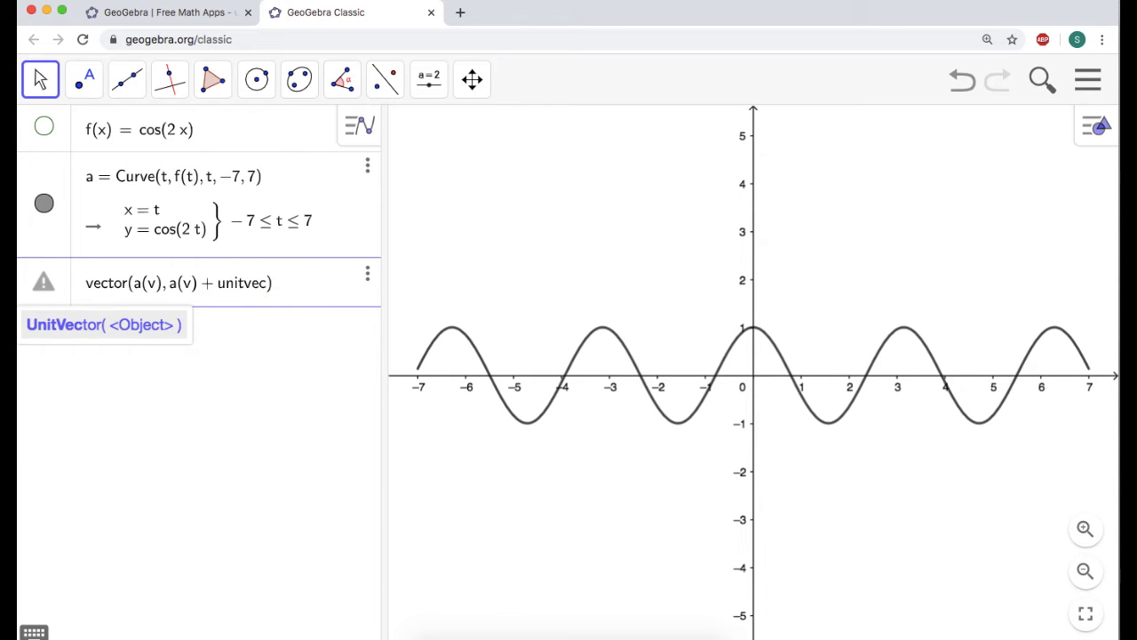
pyautogui.write("a'(v")
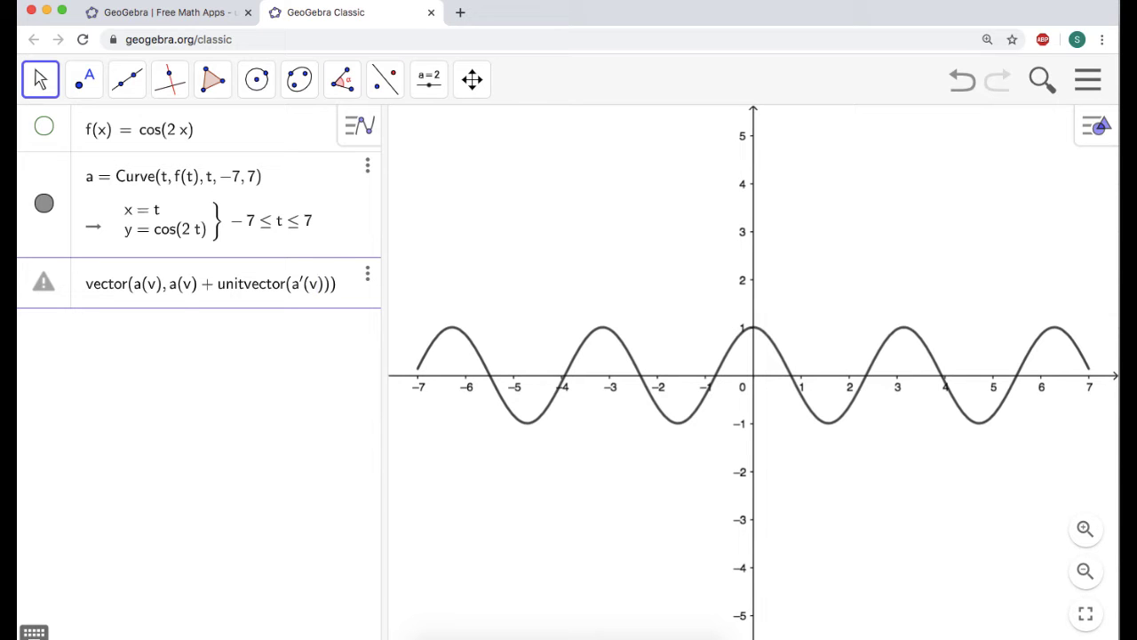
pyautogui.press('Return')
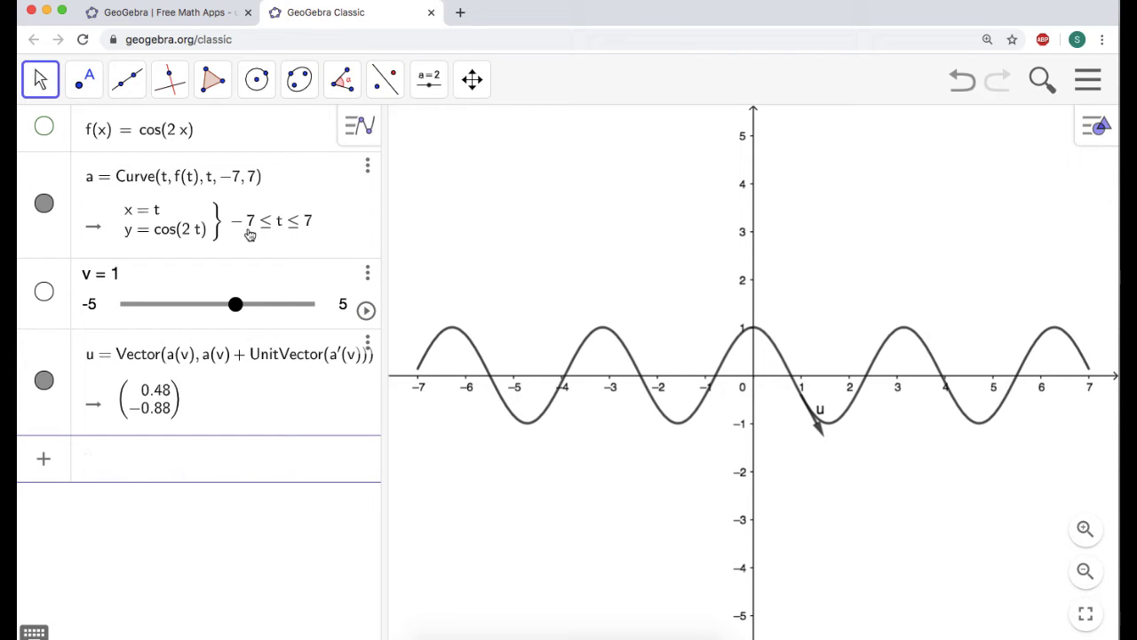
# Set slider v's range to −7 to 7, then animate it and pause at v = 3.4
pyautogui.click(91, 306)
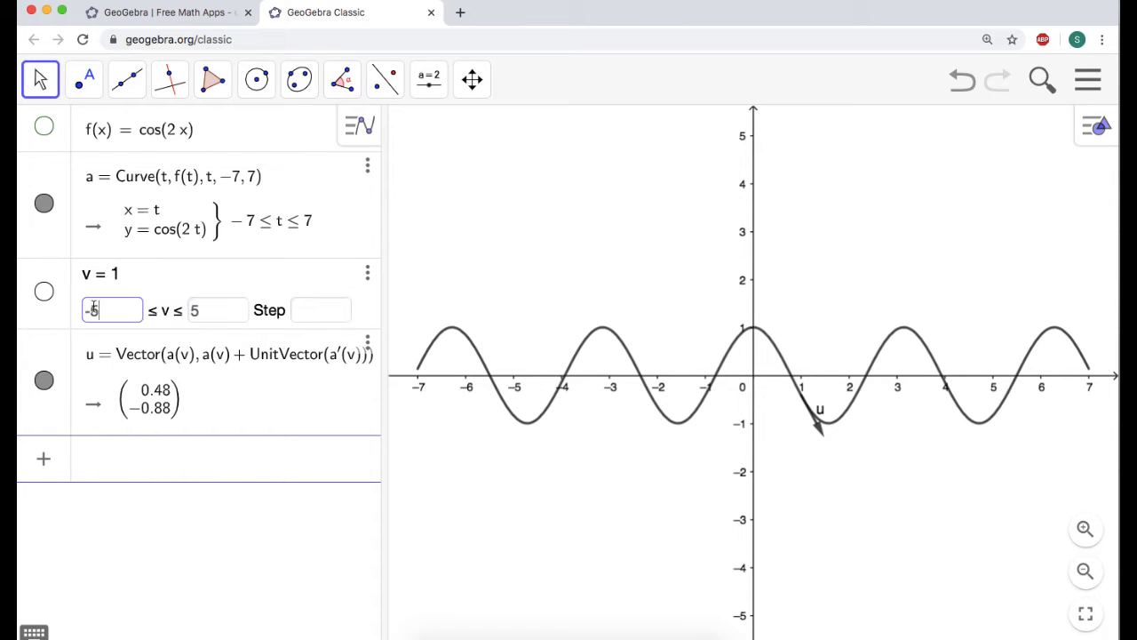
pyautogui.press('BackSpace')
pyautogui.press('BackSpace')
pyautogui.write('-7')
pyautogui.press('Tab')
pyautogui.write('7')
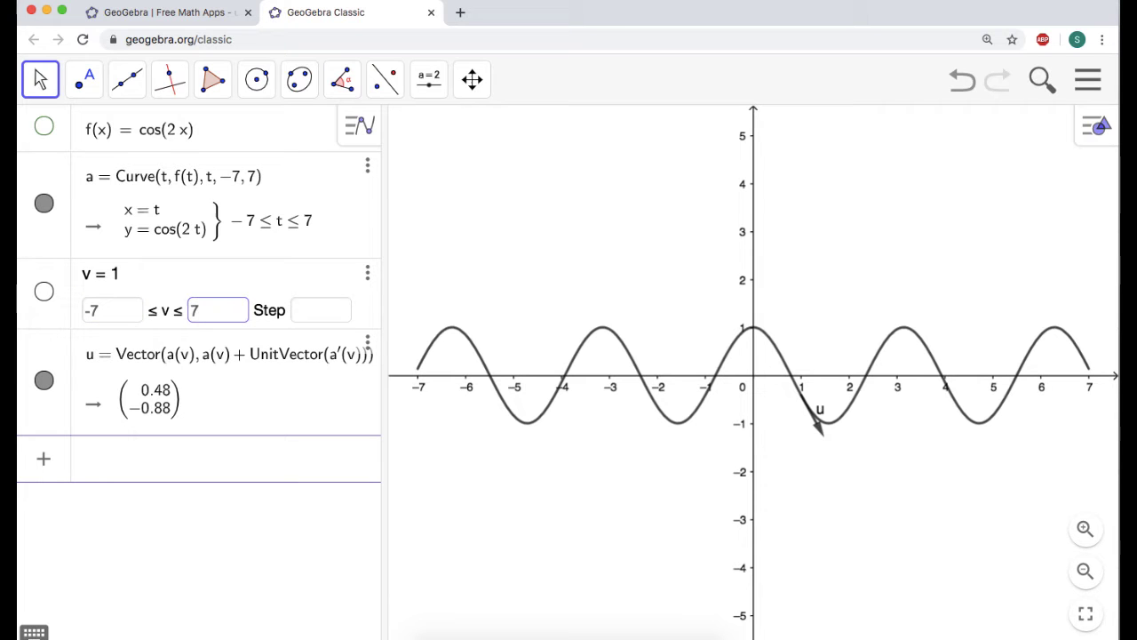
pyautogui.press('Return')
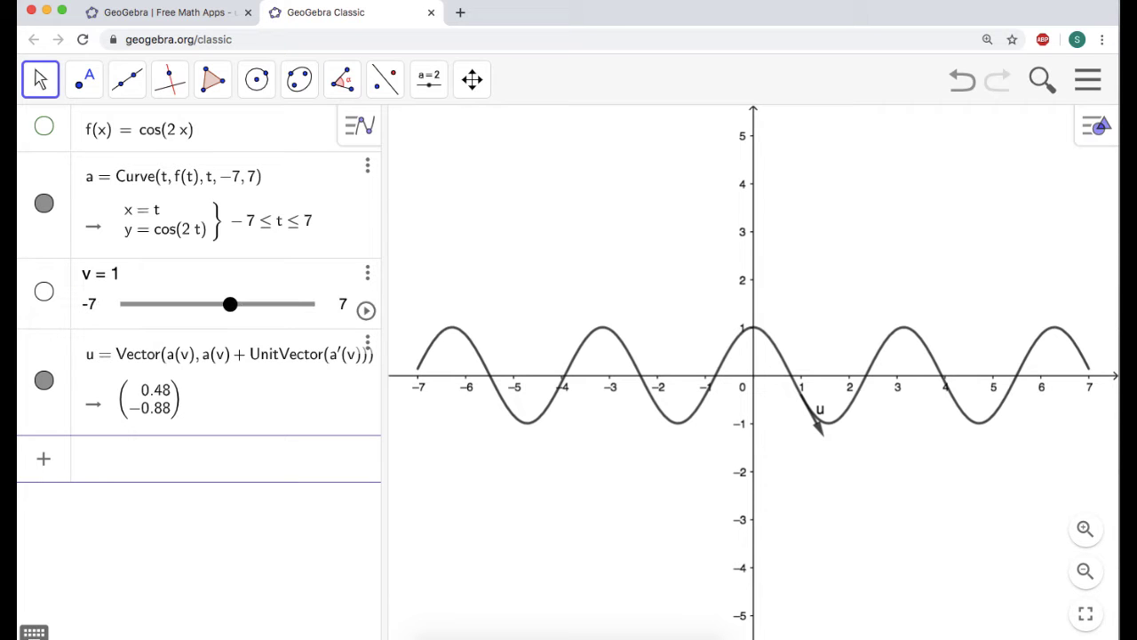
pyautogui.click(366, 310)
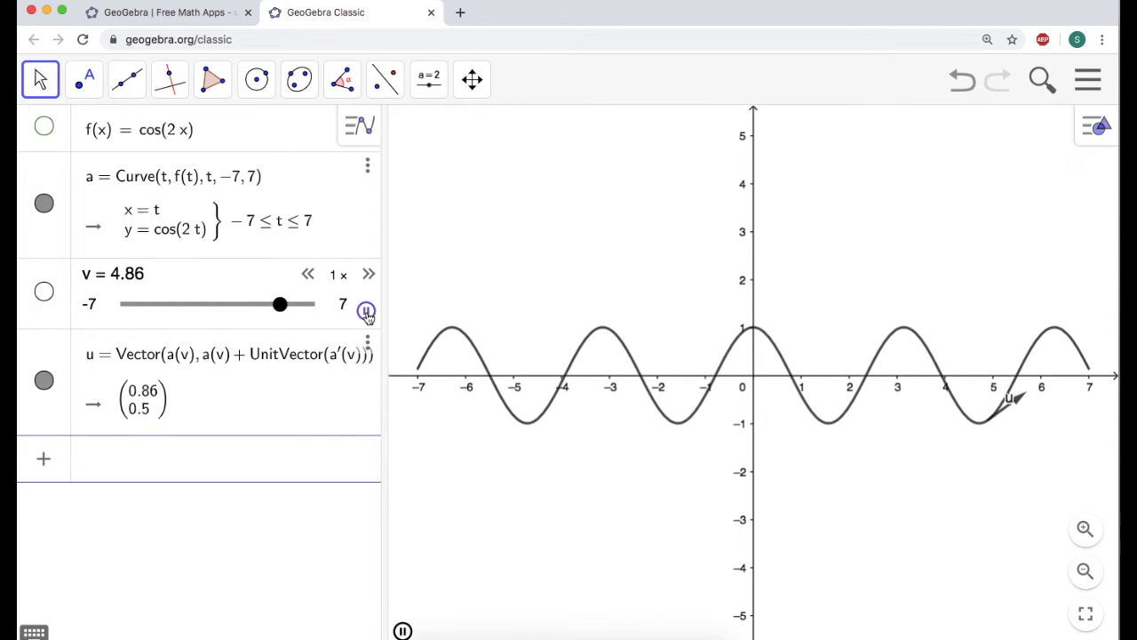
pyautogui.click(366, 311)
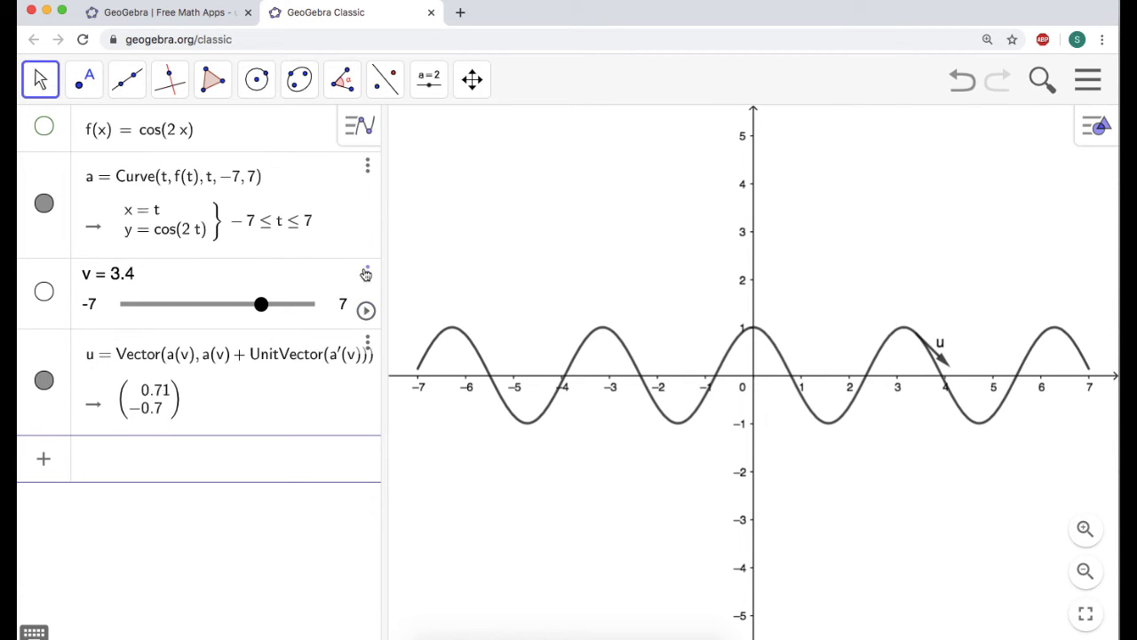
# Set slider v's animation Repeat to Increasing and restart the animation
pyautogui.click(368, 276)
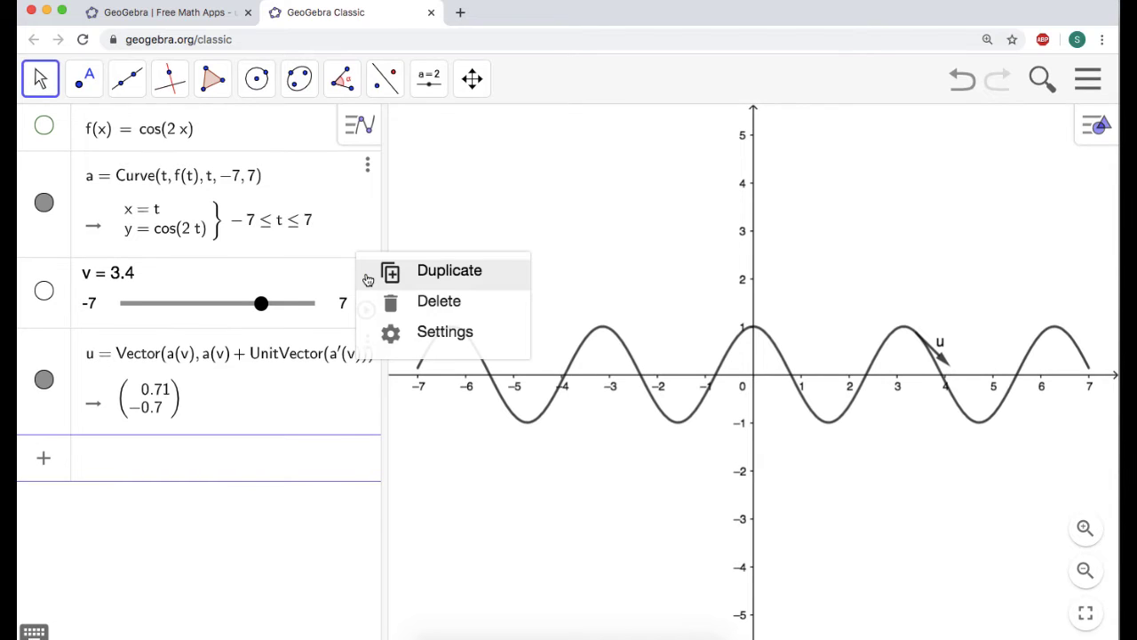
pyautogui.click(444, 333)
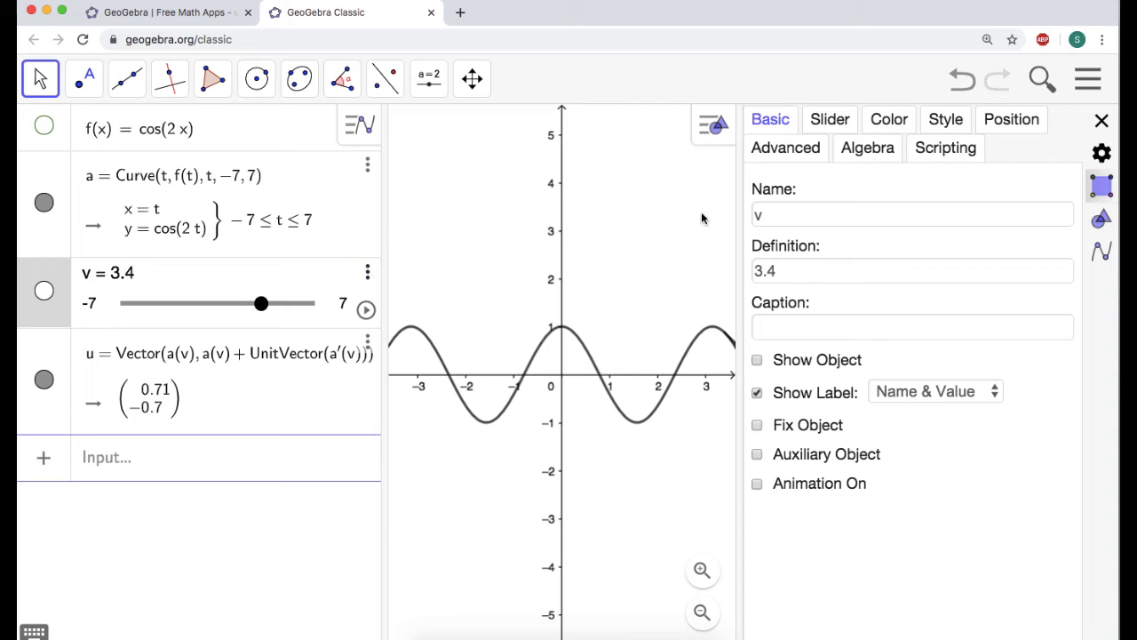
pyautogui.click(839, 126)
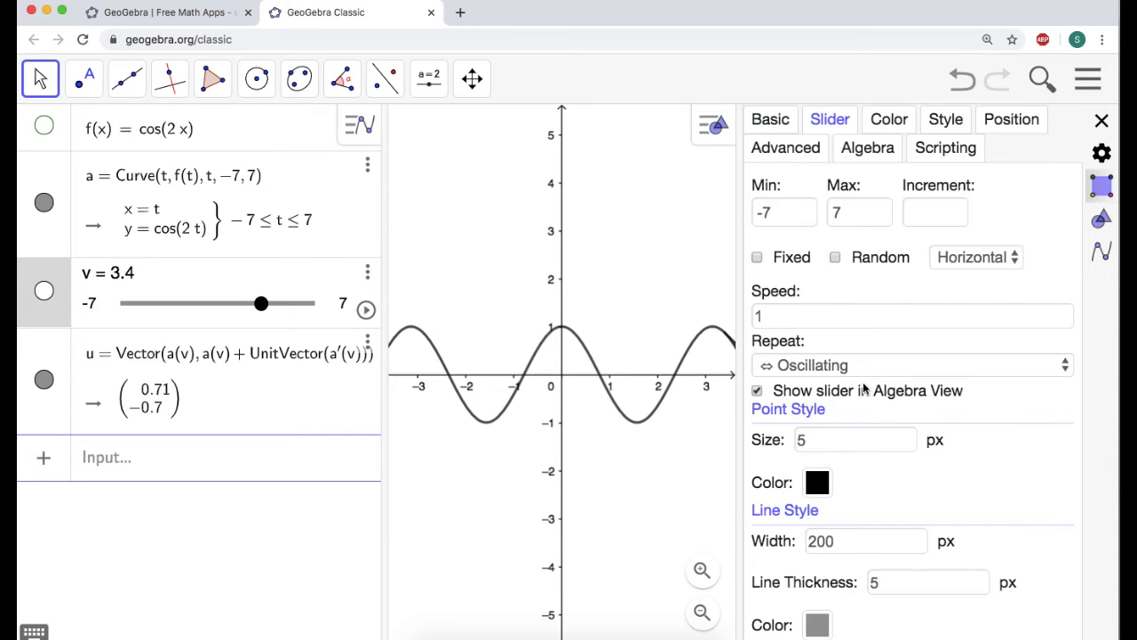
pyautogui.scroll(-2, 862, 384)
pyautogui.scroll(2, 862, 384)
pyautogui.click(879, 366)
pyautogui.click(819, 388)
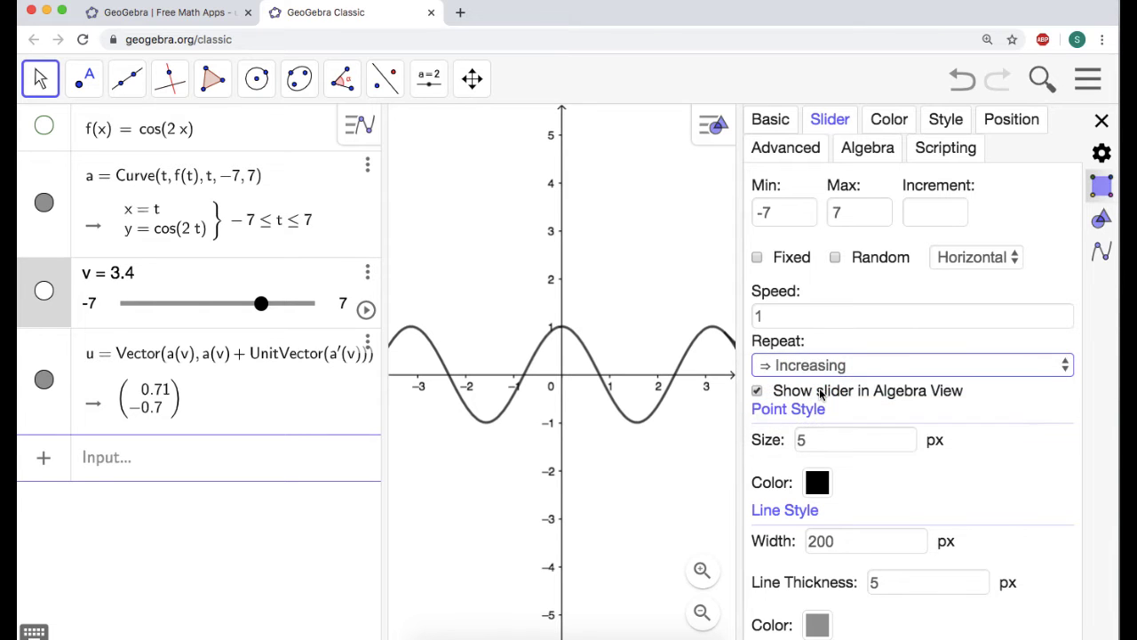
pyautogui.click(1102, 122)
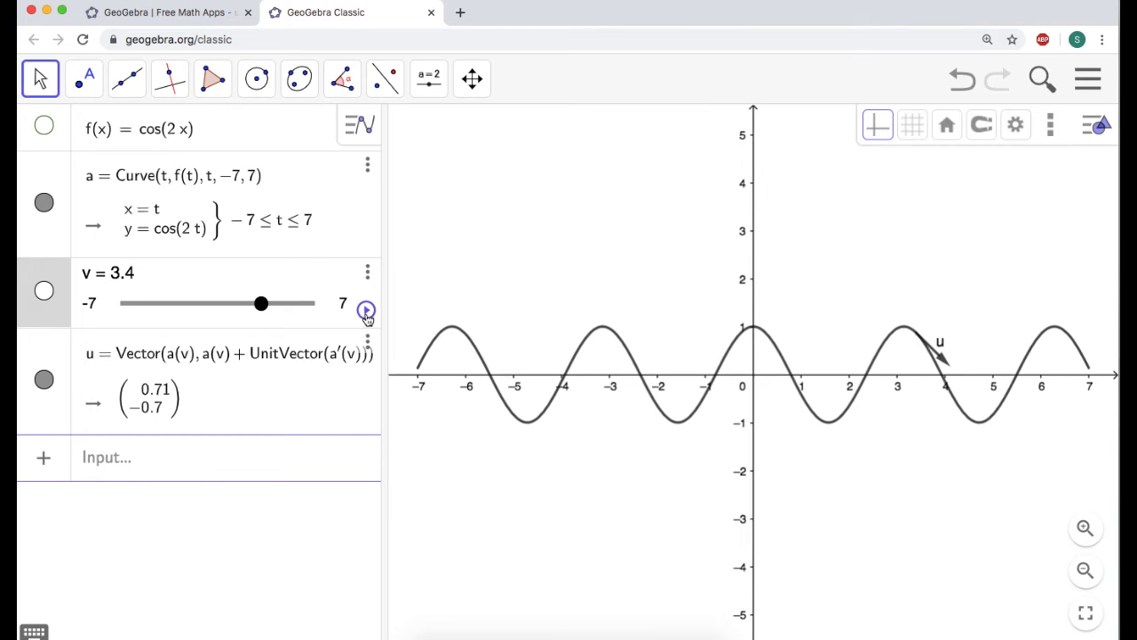
pyautogui.click(366, 311)
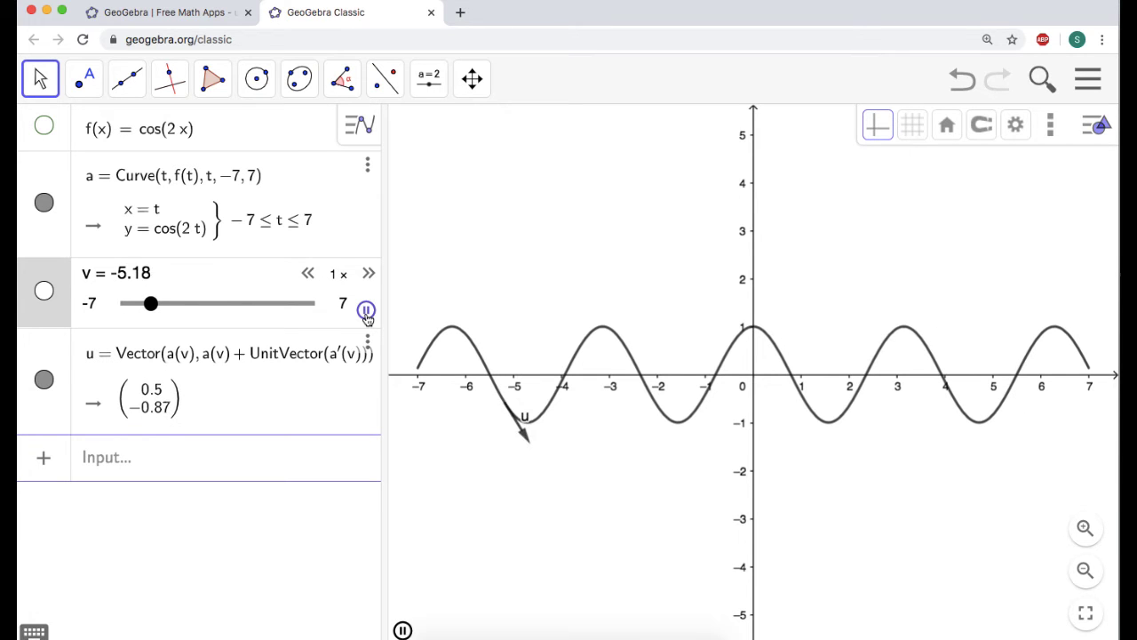
# Pause the animation at v = −5.1 and return to the Input bar
pyautogui.click(366, 311)
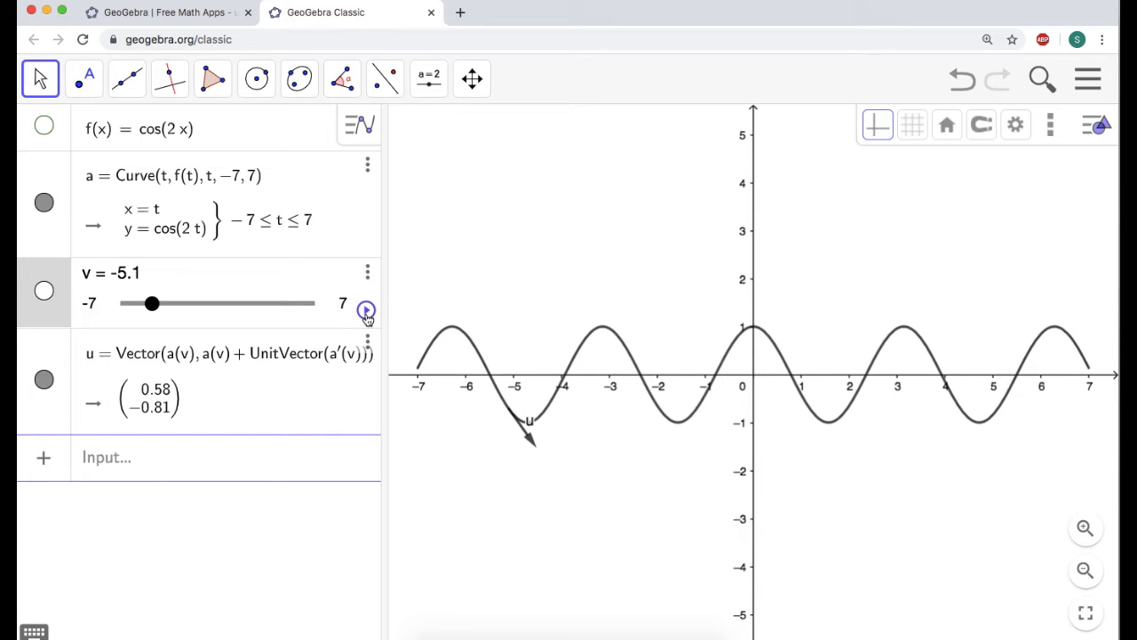
pyautogui.click(201, 459)
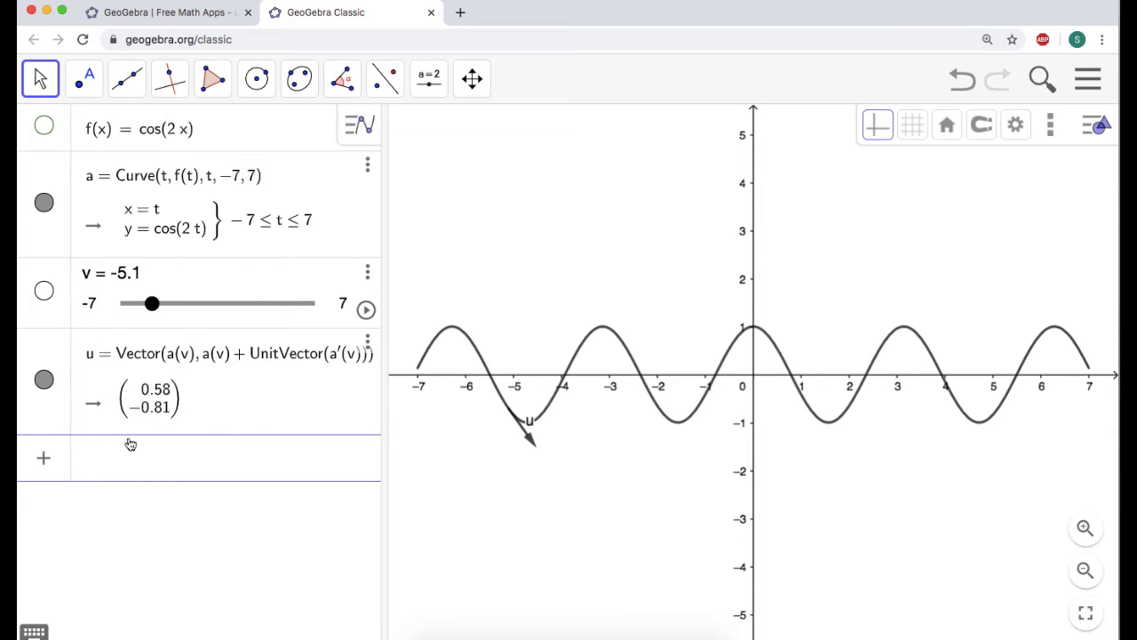
# Create point A = a(v) and osculating circle c = OsculatingCircle(A, a)
pyautogui.write('a(v')
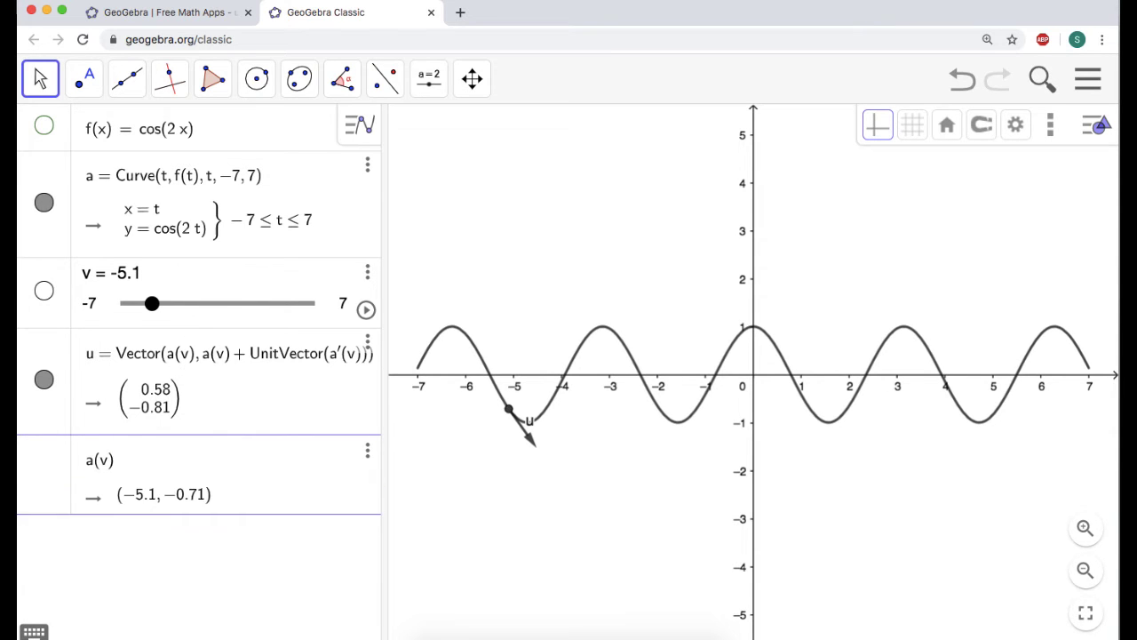
pyautogui.press('Return')
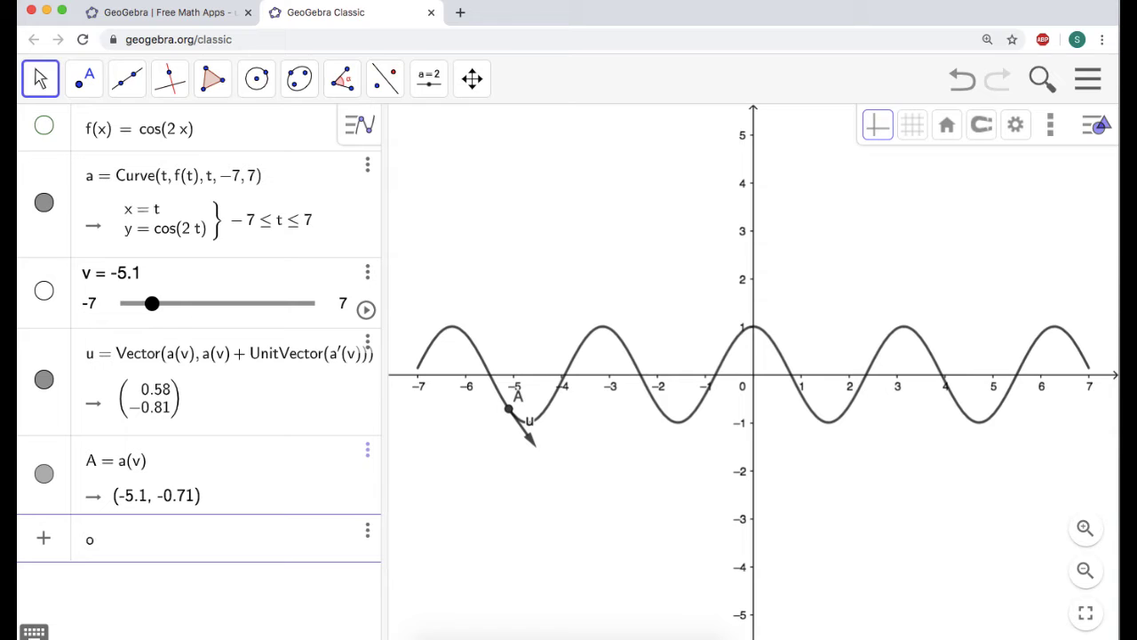
pyautogui.write('osc')
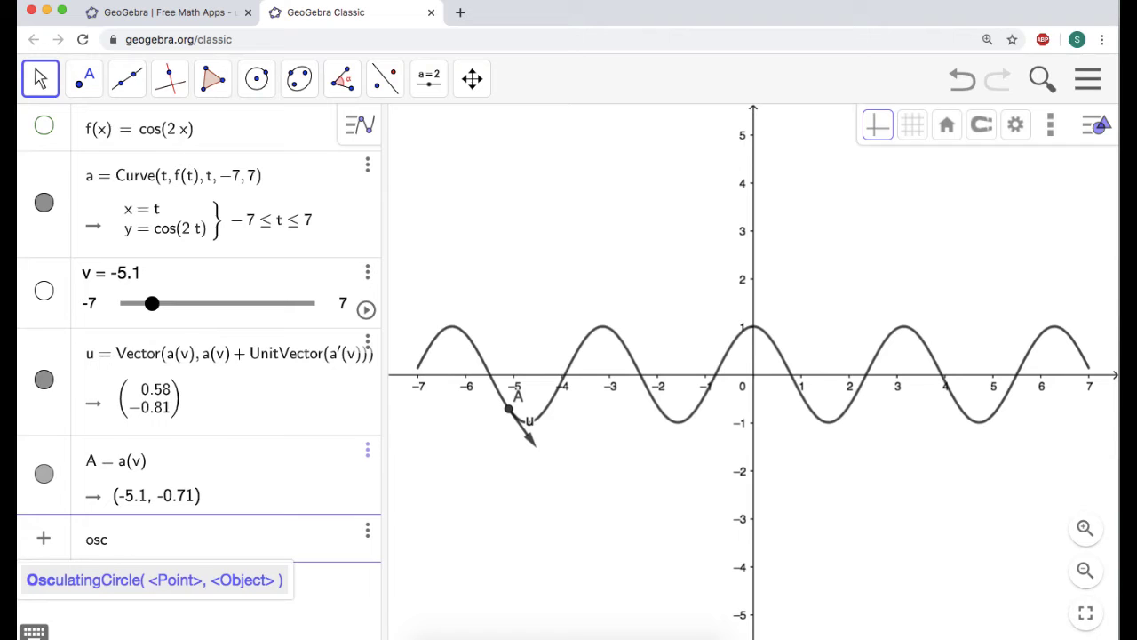
pyautogui.press('Return')
pyautogui.press('BackSpace')
pyautogui.write('A')
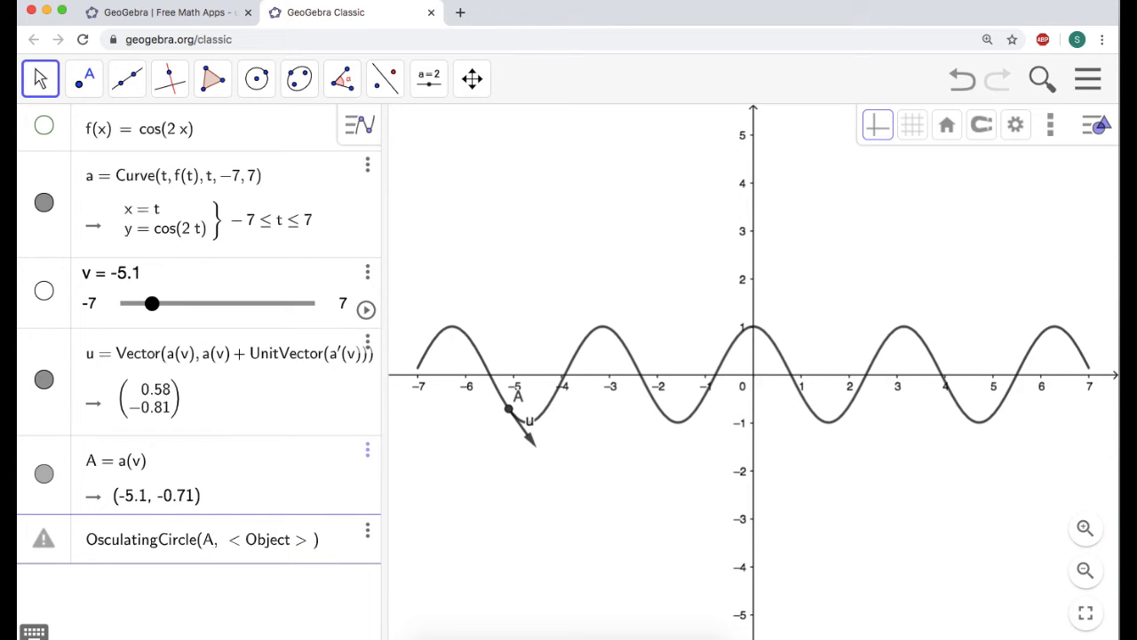
pyautogui.press('BackSpace')
pyautogui.press('BackSpace')
pyautogui.press('BackSpace')
pyautogui.press('BackSpace')
pyautogui.press('BackSpace')
pyautogui.press('BackSpace')
pyautogui.press('BackSpace')
pyautogui.press('BackSpace')
pyautogui.press('BackSpace')
pyautogui.press('BackSpace')
pyautogui.write('a')
pyautogui.press('Return')
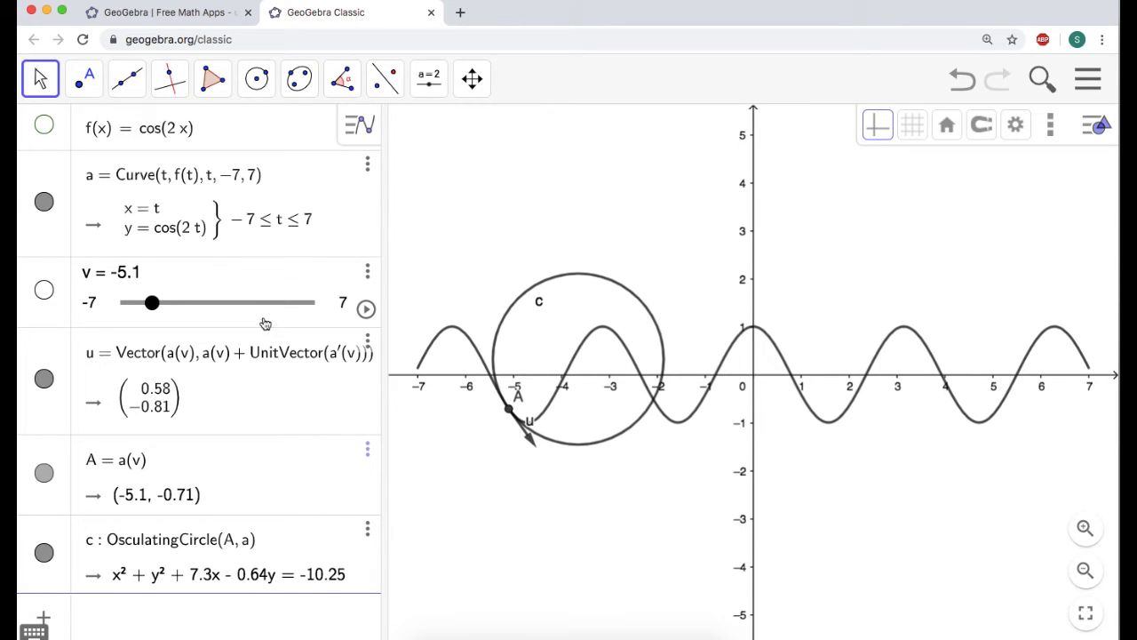
pyautogui.rightClick(532, 449)
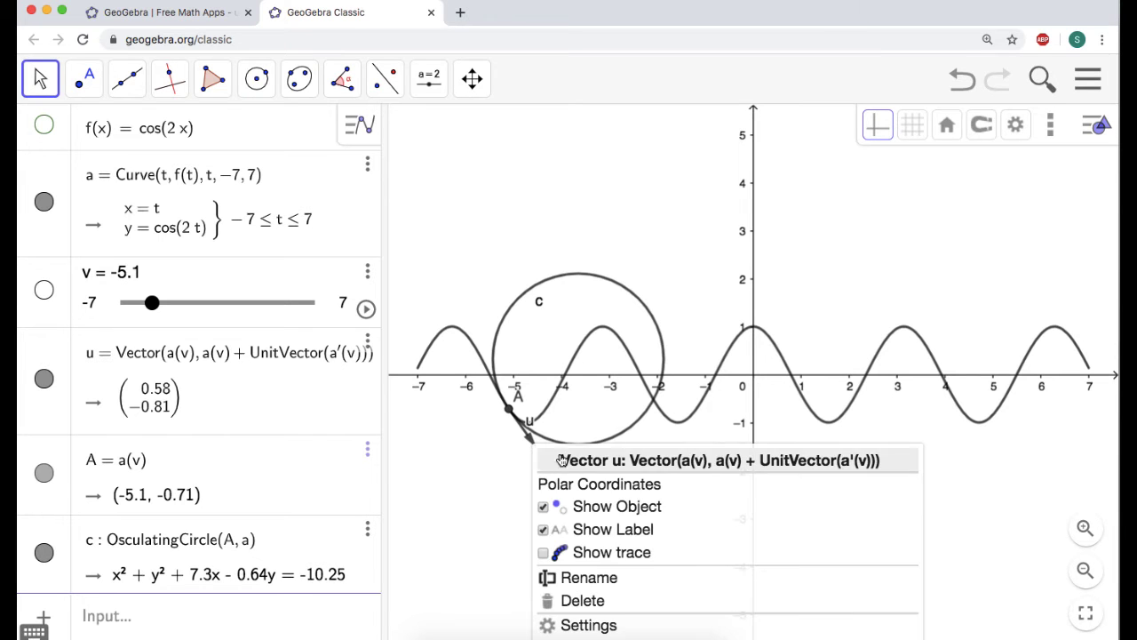
# Hide the labels of vector u and circle c
pyautogui.click(612, 531)
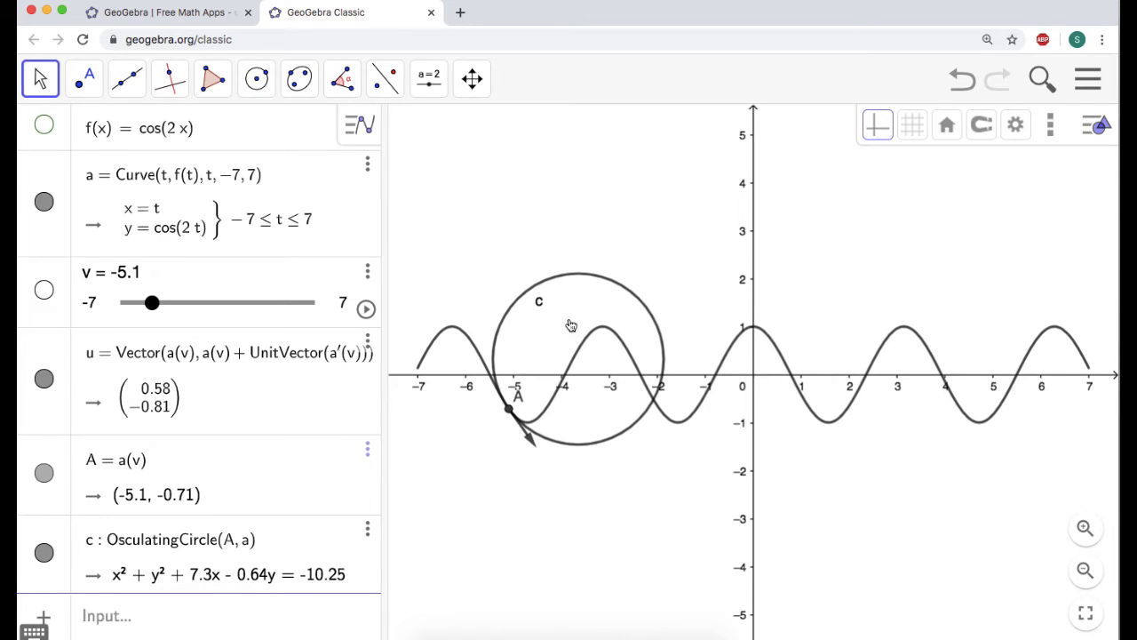
pyautogui.rightClick(551, 285)
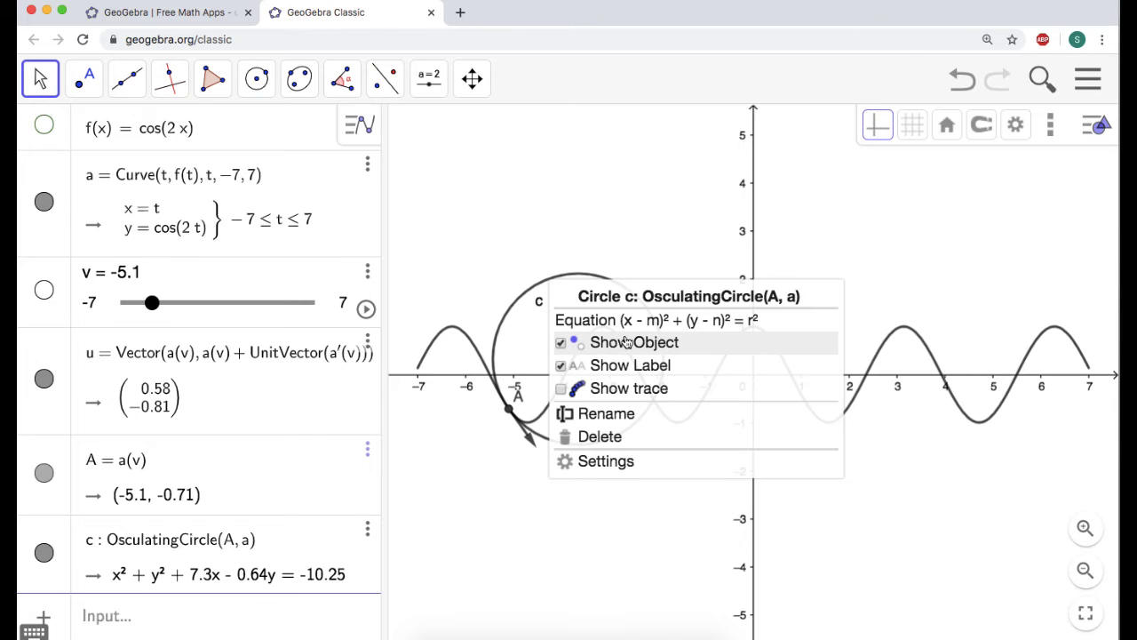
pyautogui.click(619, 372)
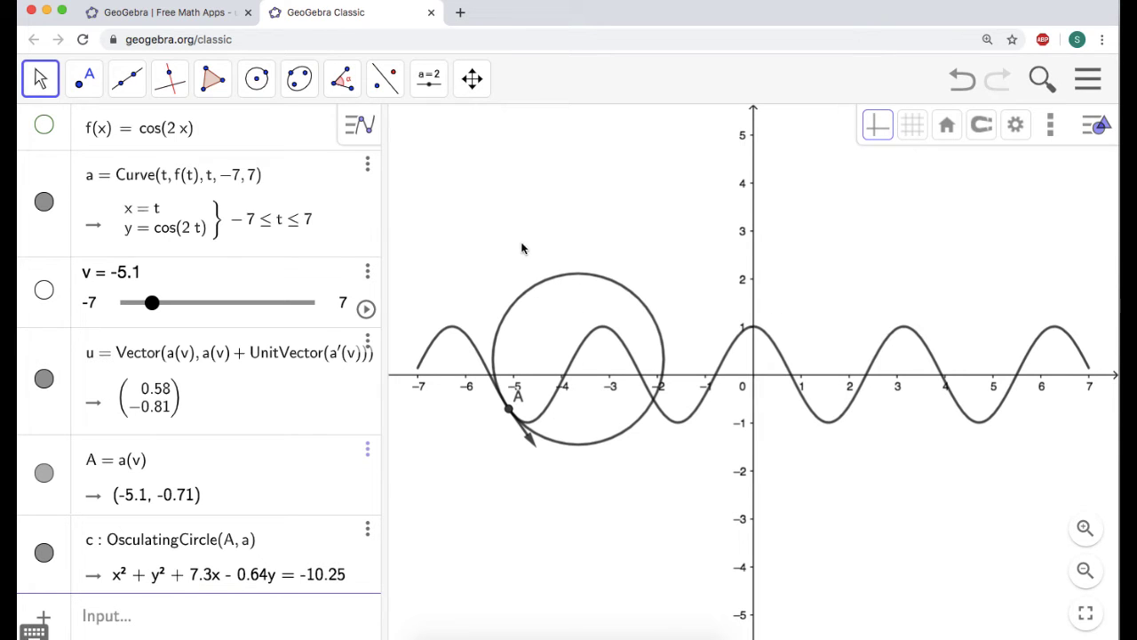
# Animate slider v slowed to 0.15× and pause it at v = −3.84
pyautogui.click(366, 310)
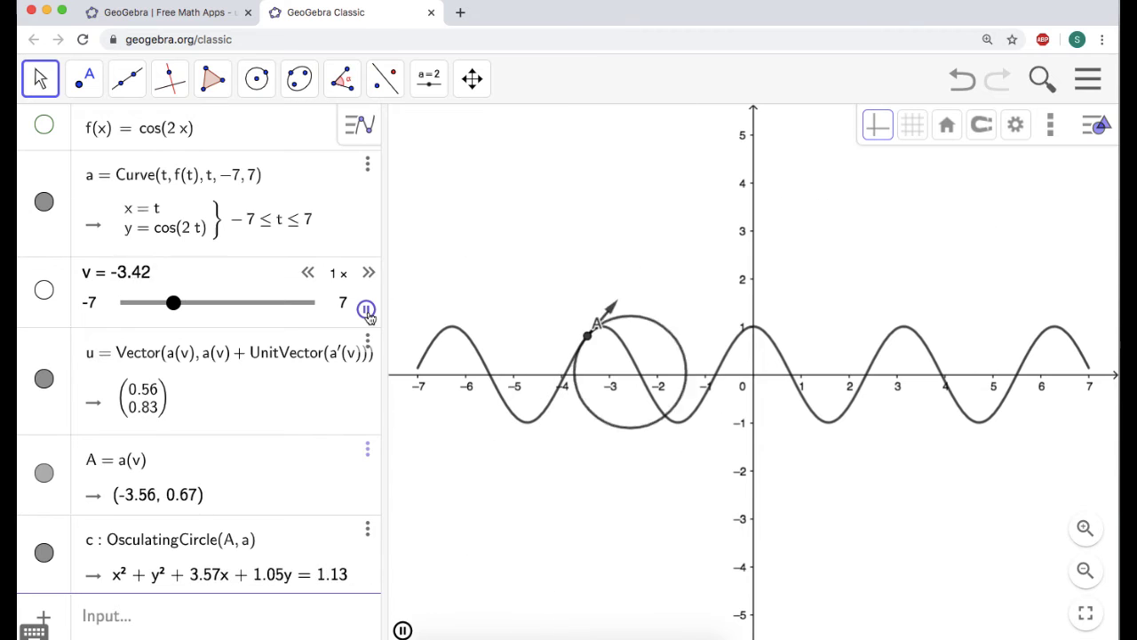
pyautogui.click(308, 273)
pyautogui.click(307, 273)
pyautogui.click(307, 273)
pyautogui.click(307, 273)
pyautogui.click(307, 273)
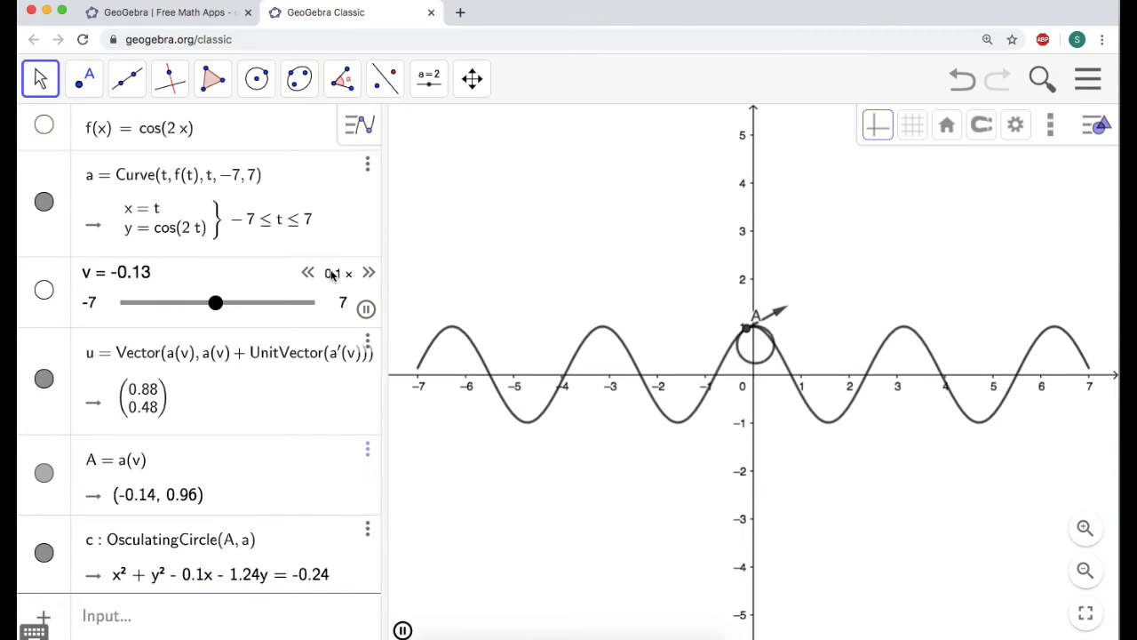
pyautogui.click(368, 273)
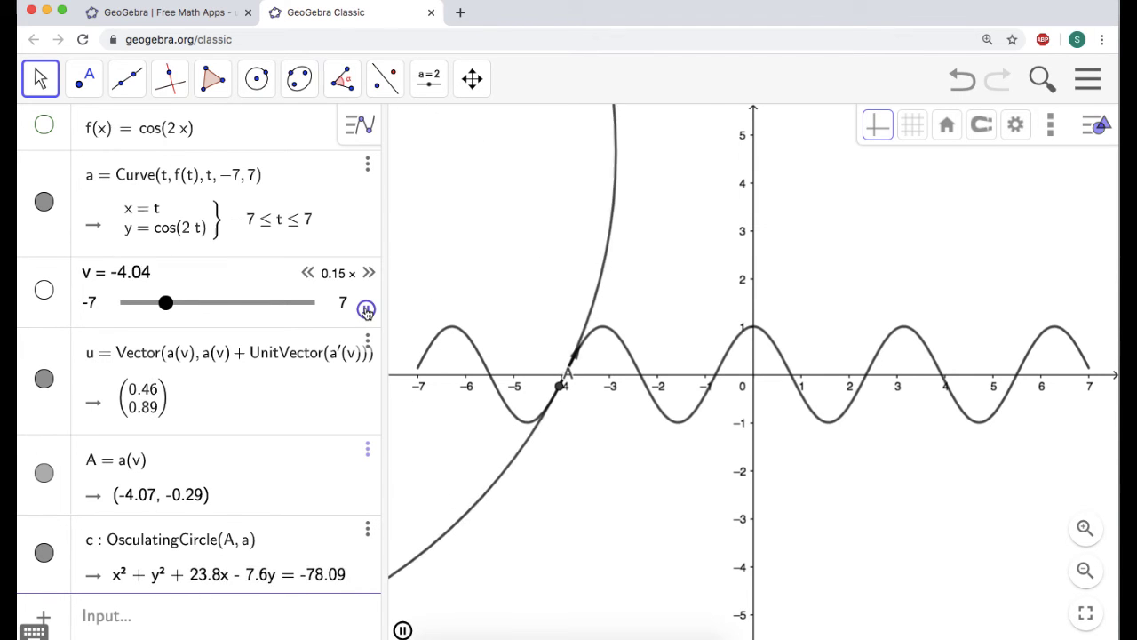
pyautogui.click(366, 309)
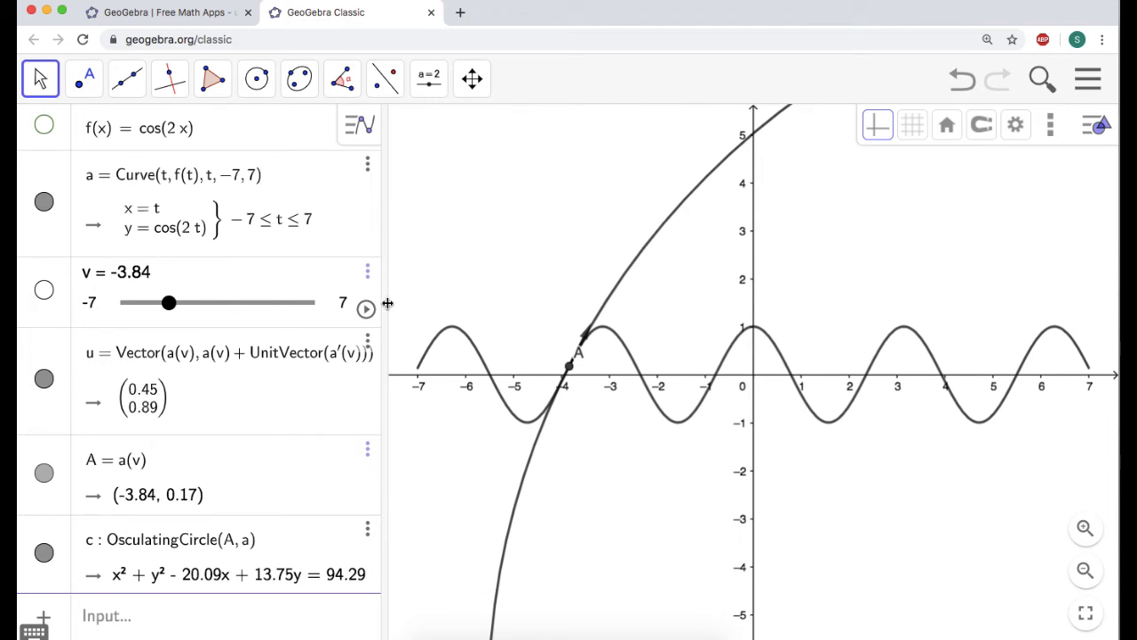
# Open a Graphics 2 view and widen it beside the first graphics view
pyautogui.moveTo(384, 303); pyautogui.dragTo(329, 302)
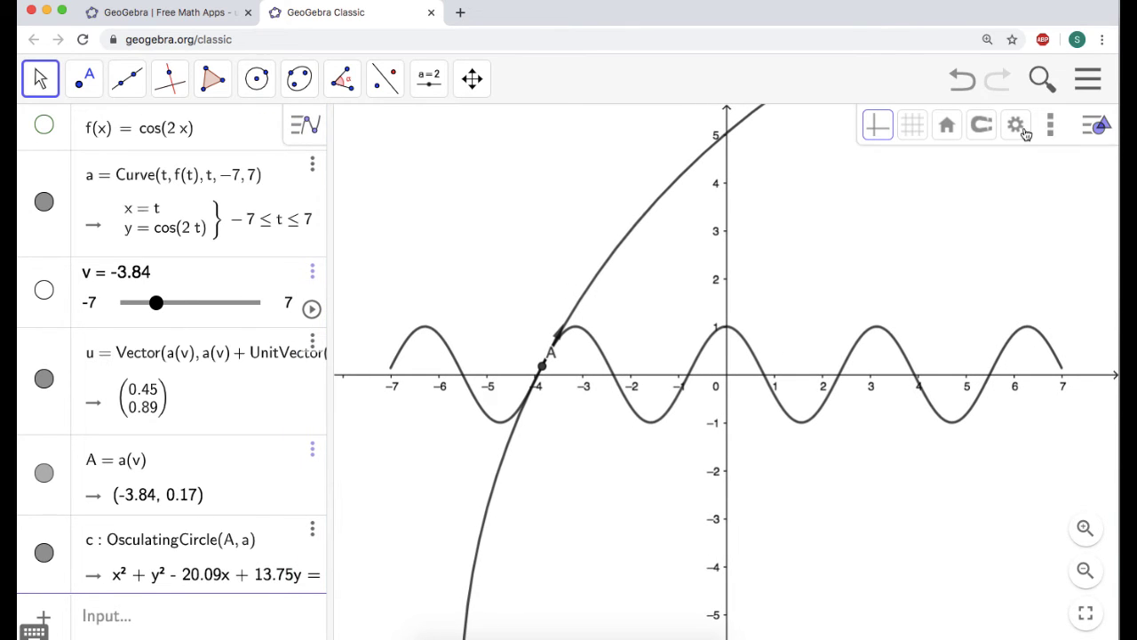
pyautogui.click(1092, 127)
pyautogui.click(1092, 127)
pyautogui.doubleClick(1092, 127)
pyautogui.click(1053, 127)
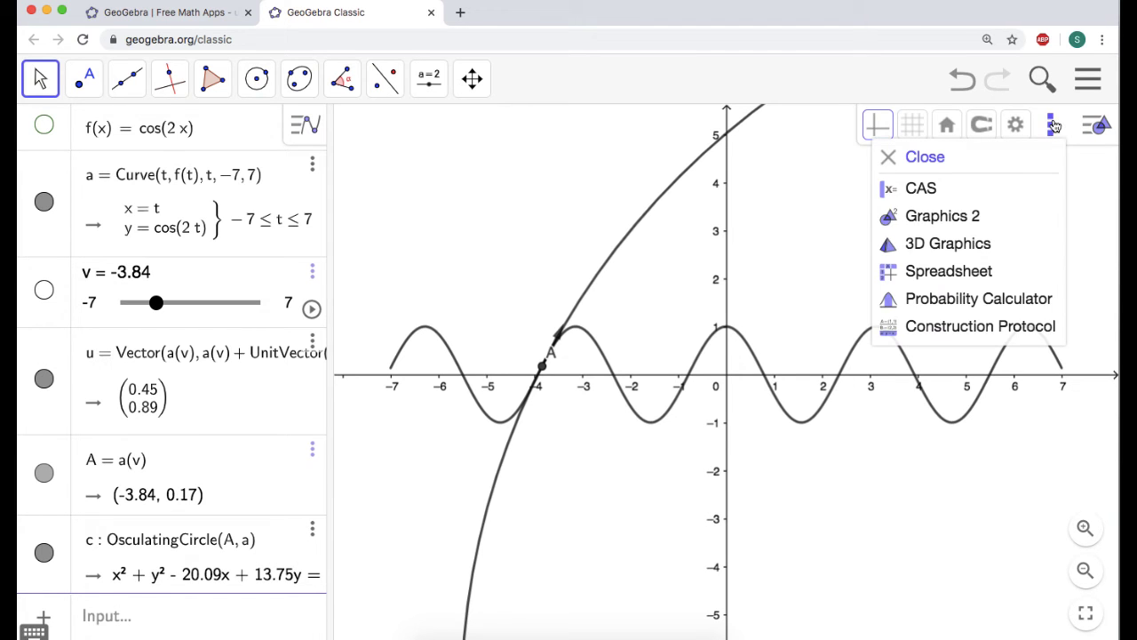
pyautogui.click(947, 218)
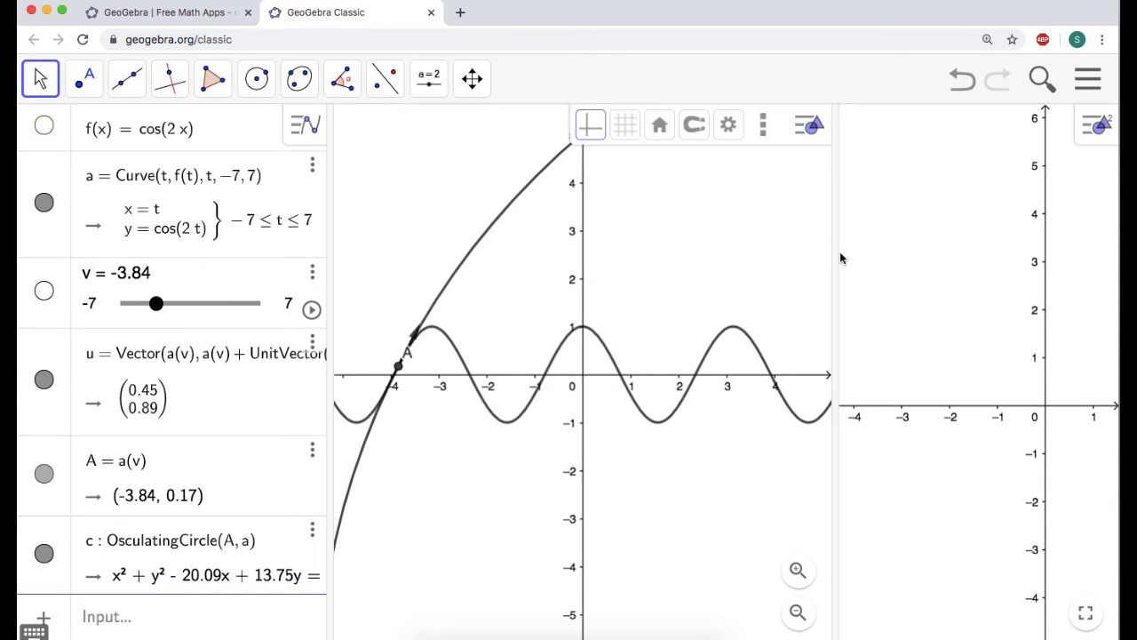
pyautogui.moveTo(833, 252); pyautogui.dragTo(738, 259)
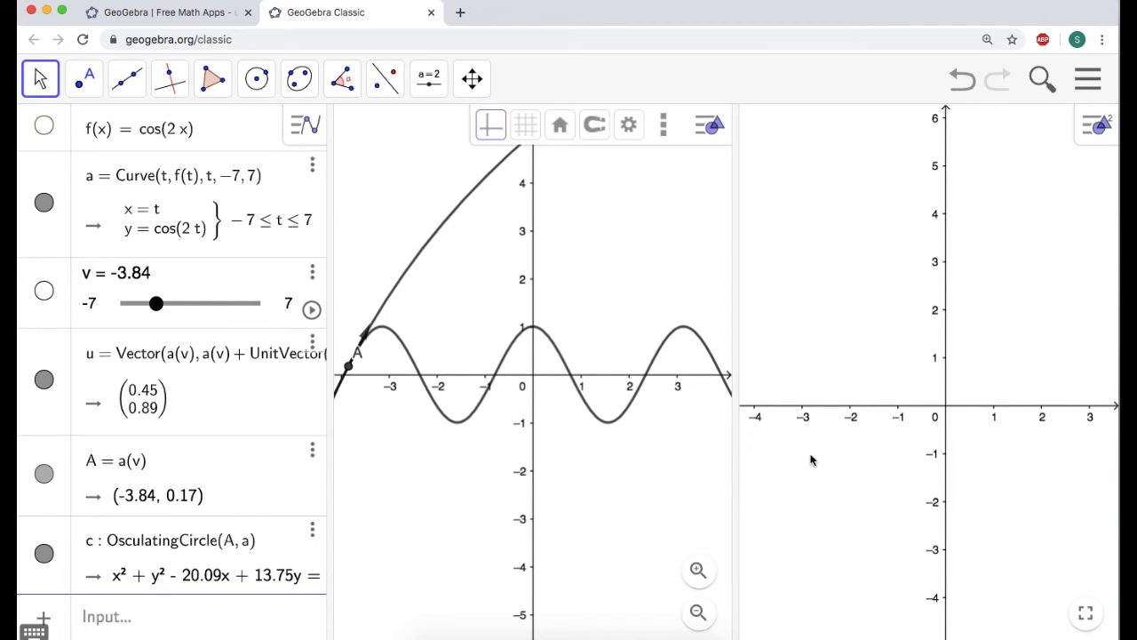
pyautogui.click(708, 131)
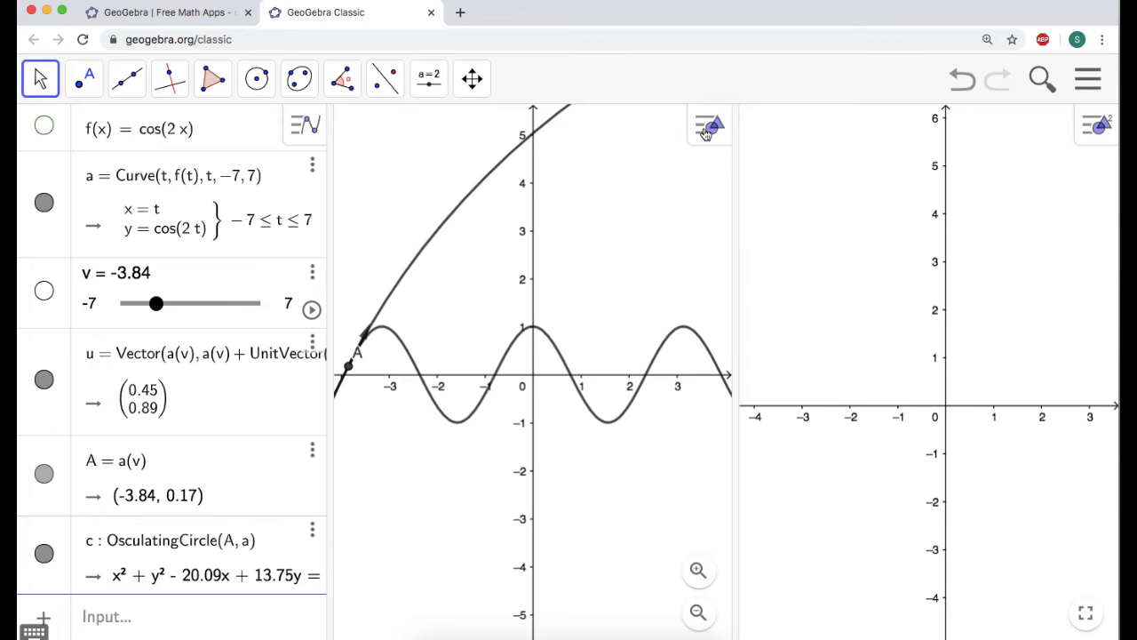
# Animate slider v along the curve and pause it at v = -2.93, ready for a new entry
pyautogui.click(311, 310)
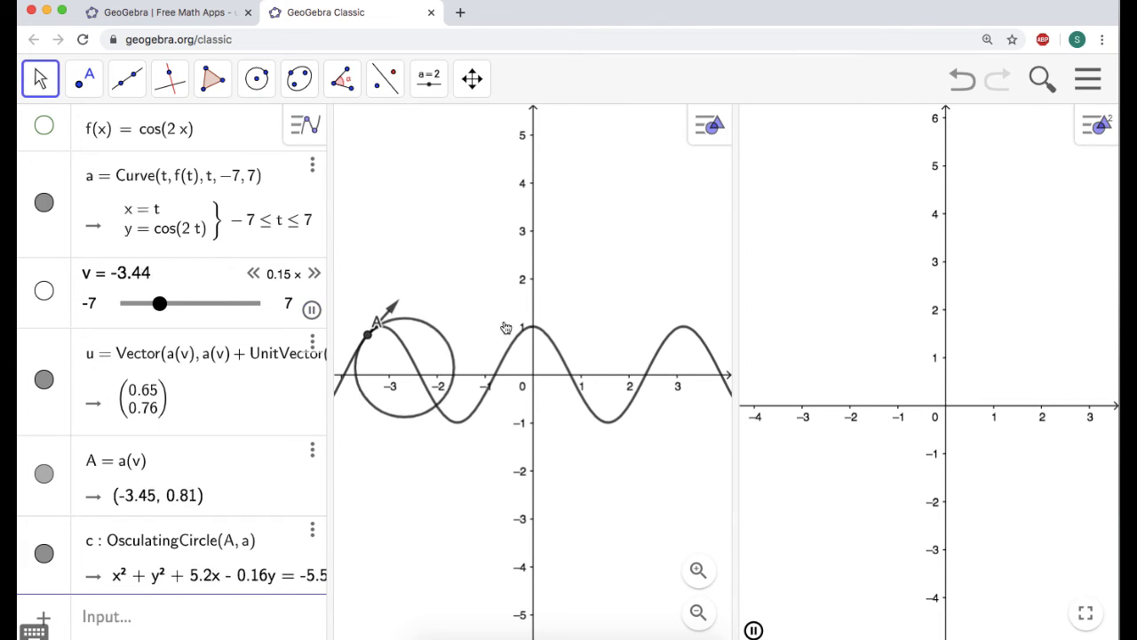
pyautogui.click(310, 309)
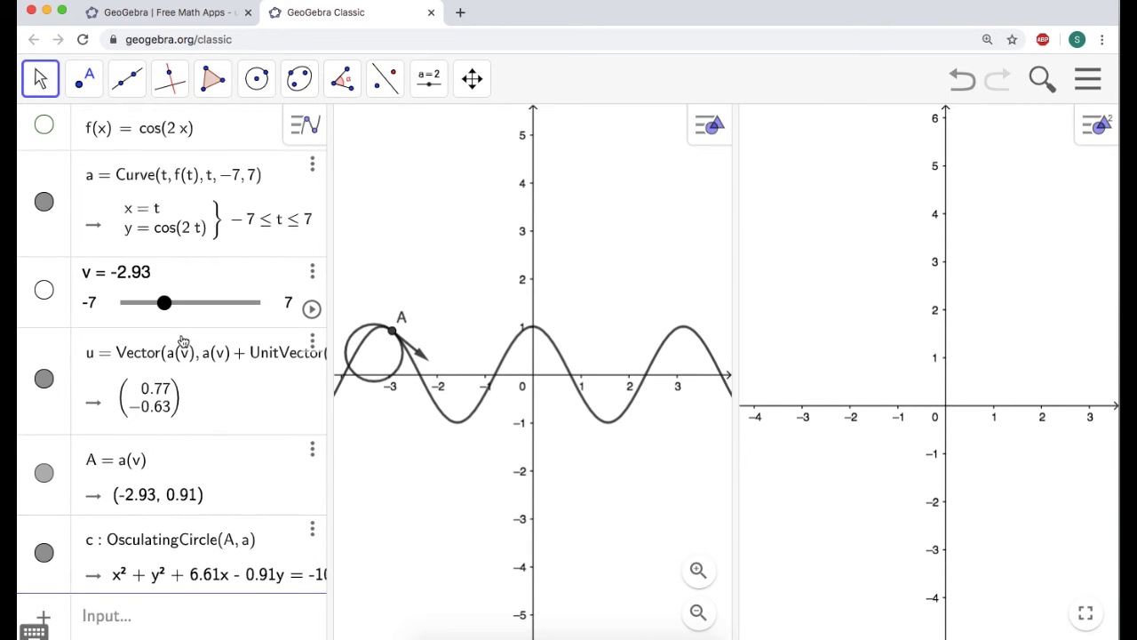
pyautogui.click(131, 617)
pyautogui.click(93, 629)
# Enter curvature g(x) = abs(f''(x))/(1+f'(x)^2)^(3/2) for Graphics 2, then drag v to -1.5
pyautogui.write('abs')
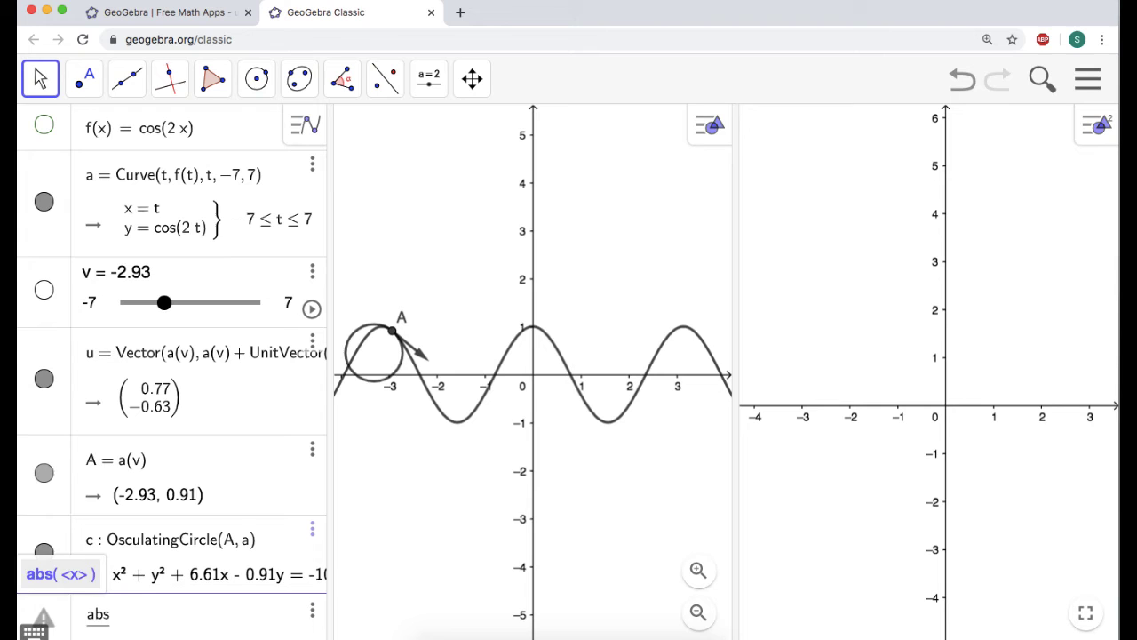
pyautogui.write("(f''(x)|")
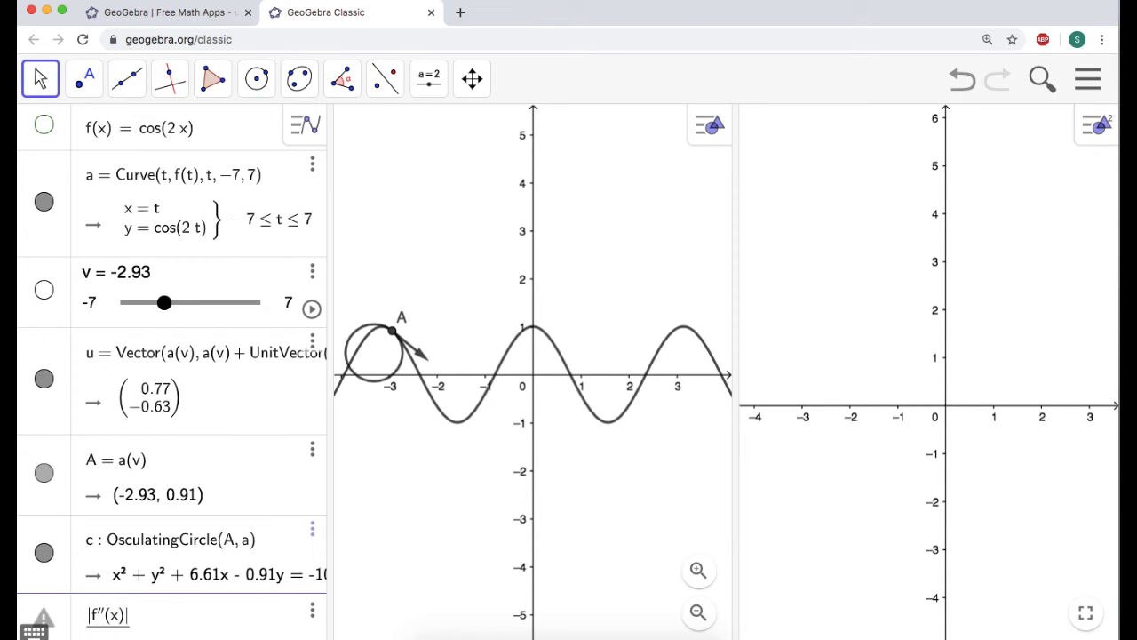
pyautogui.scroll(-1, 171, 485)
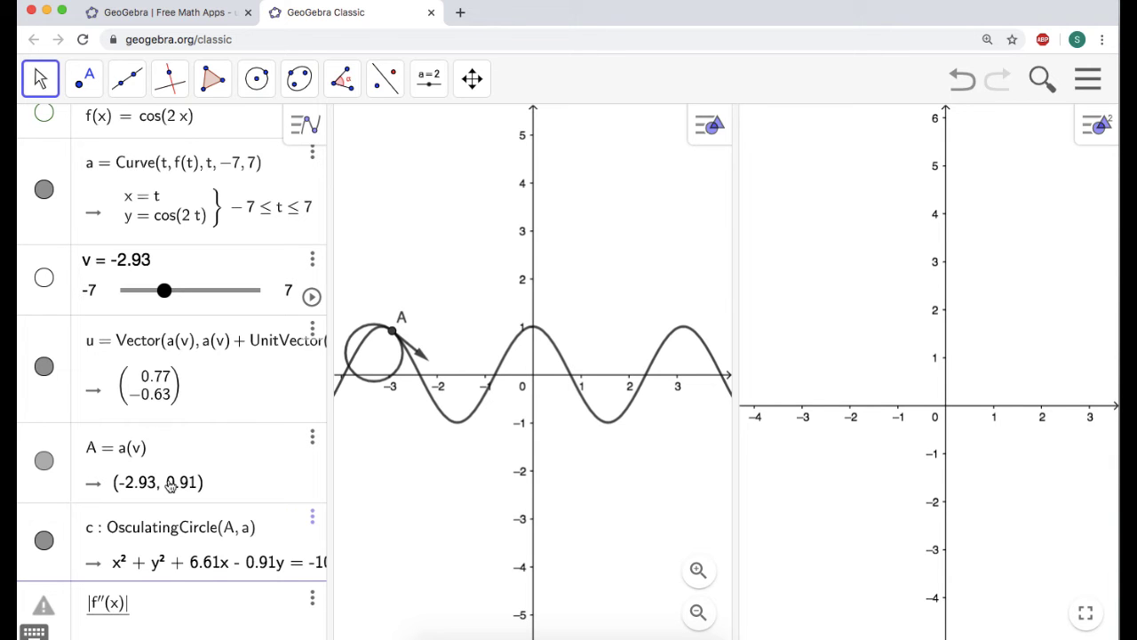
pyautogui.write("(1 + f'")
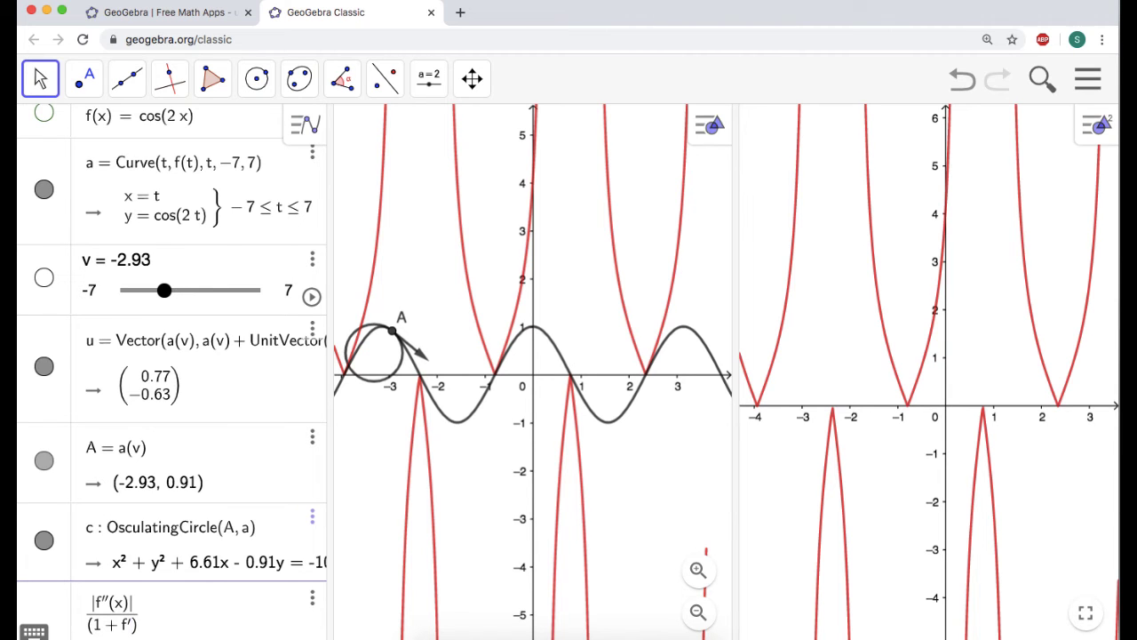
pyautogui.write('(x')
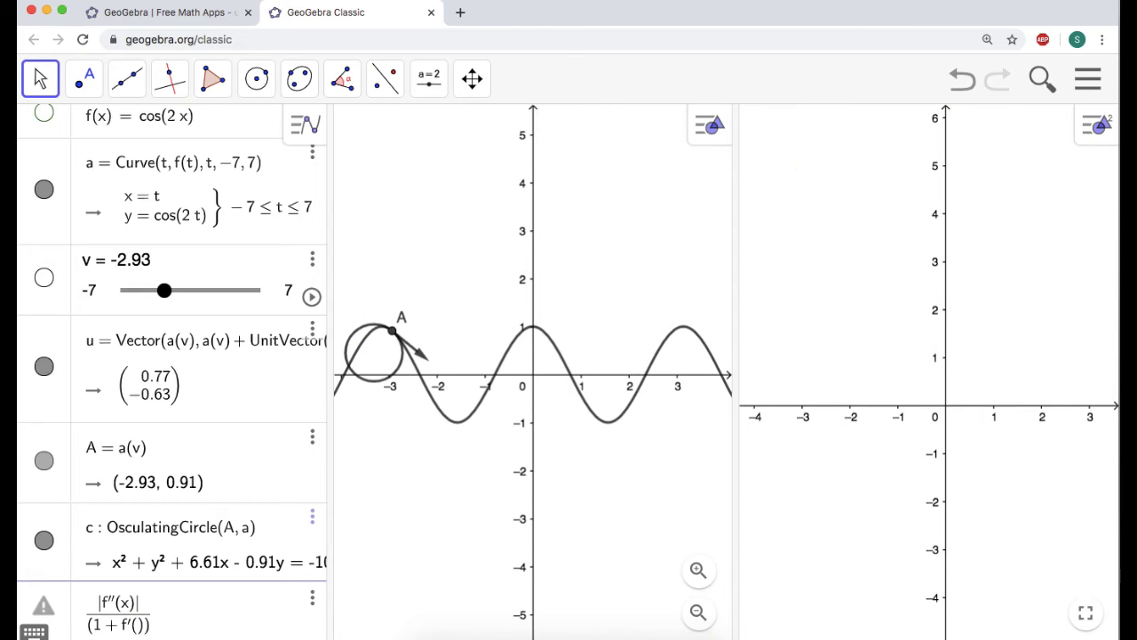
pyautogui.write('^2')
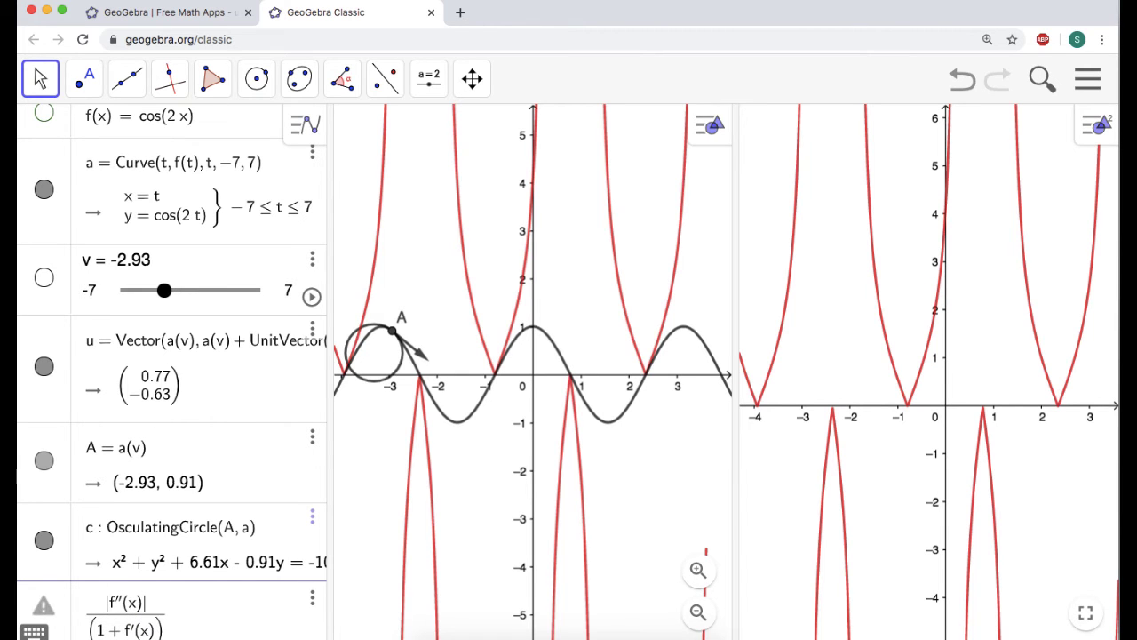
pyautogui.press('Right')
pyautogui.press('Right')
pyautogui.write('^3/2')
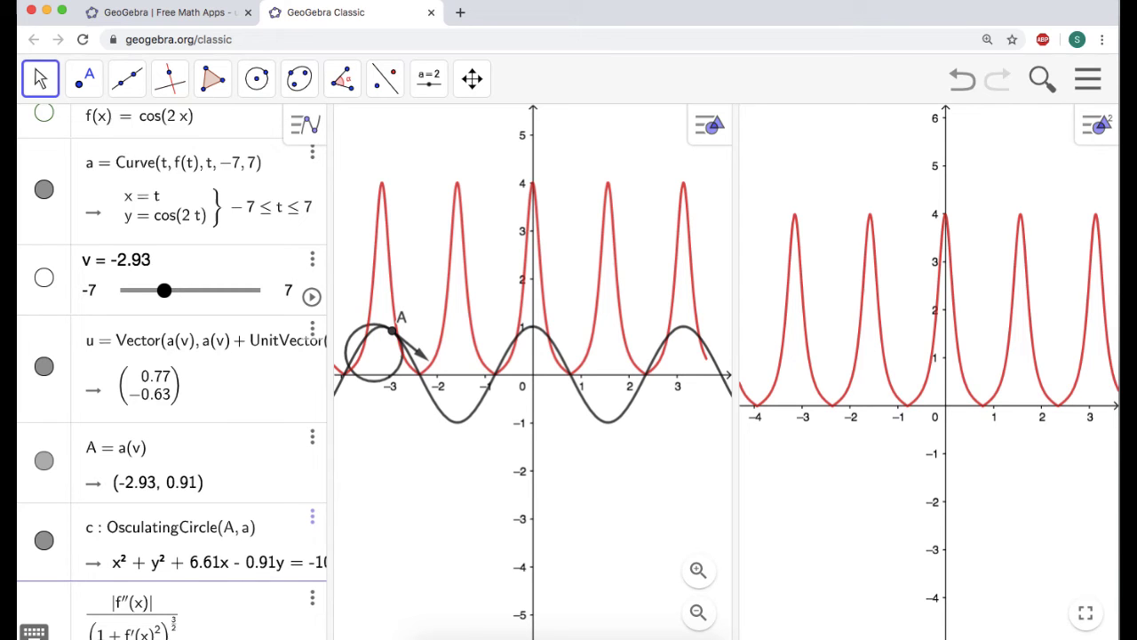
pyautogui.press('Return')
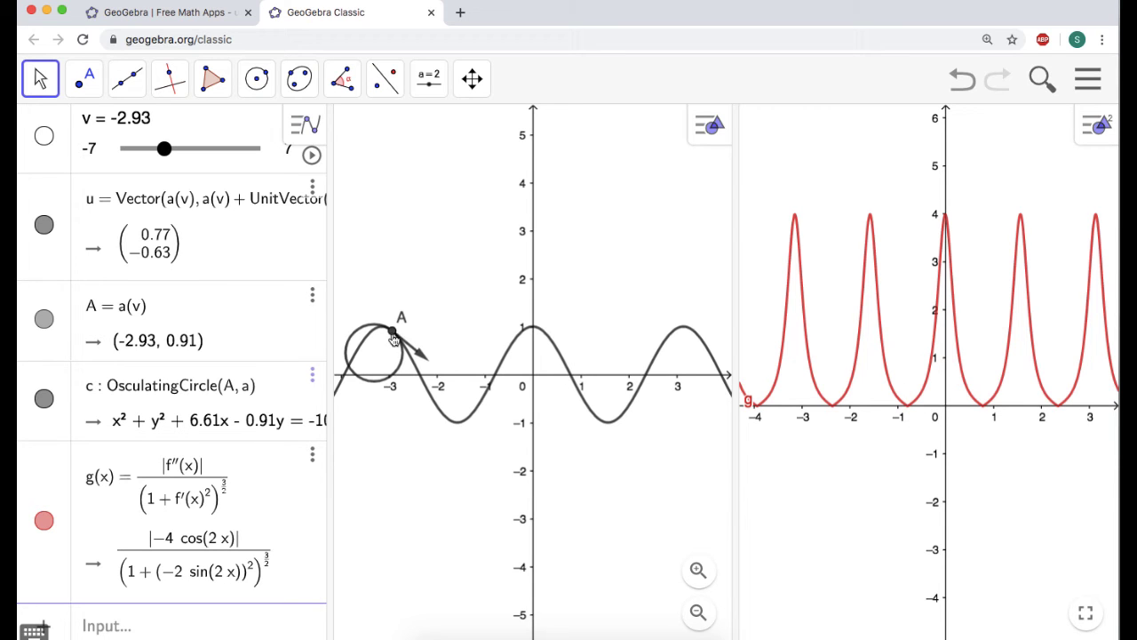
pyautogui.moveTo(167, 153)
pyautogui.mouseDown()
pyautogui.moveTo(191, 153)
pyautogui.moveTo(176, 153)
pyautogui.mouseUp()
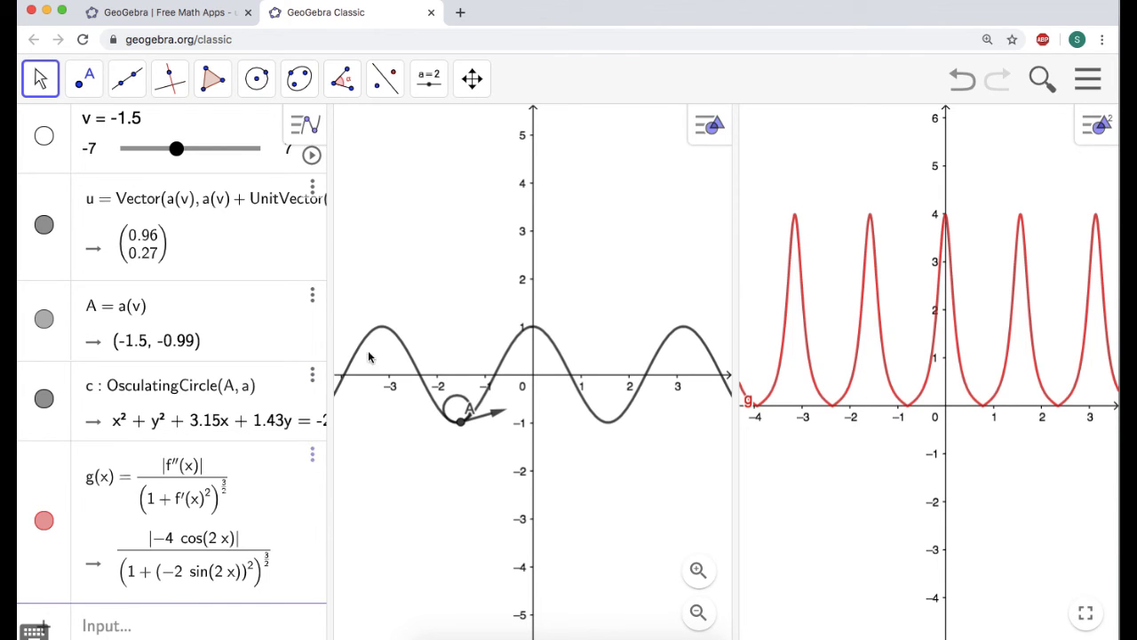
# Create point B = (v, g(v)), placed at (−1.5, 3.53) on the curvature graph
pyautogui.click(142, 627)
pyautogui.write('(v')
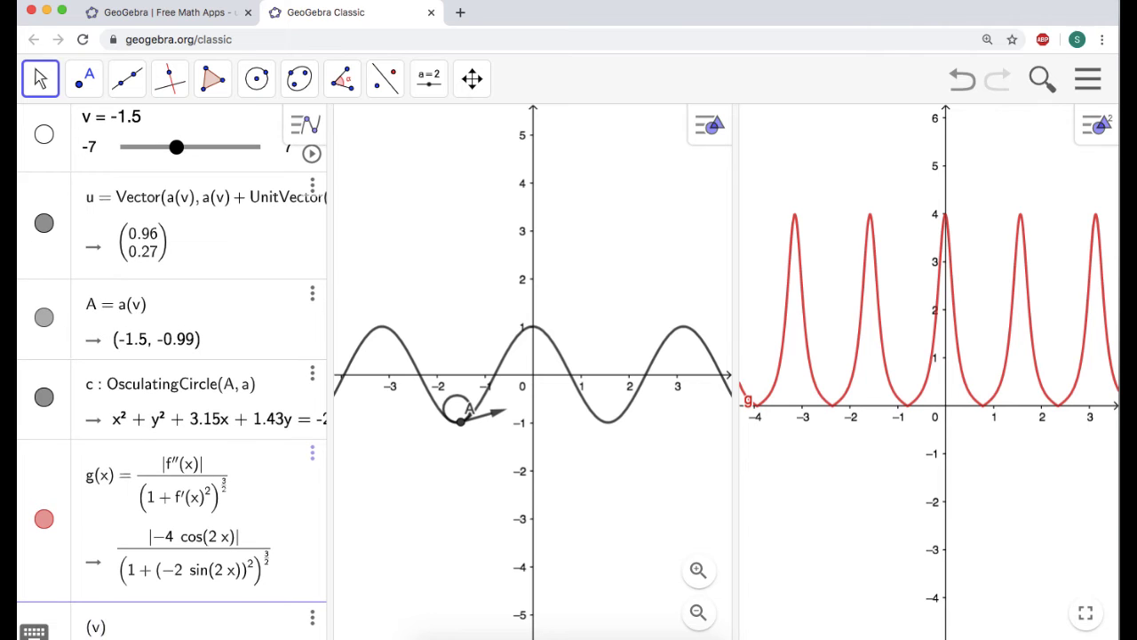
pyautogui.write(', g(v')
pyautogui.press('Return')
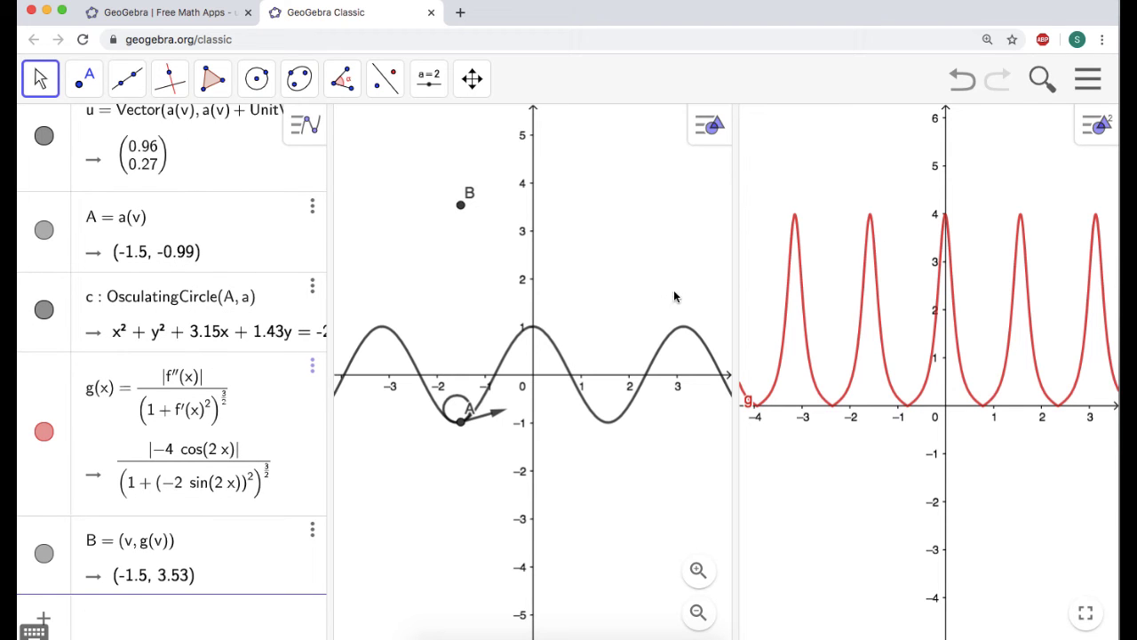
pyautogui.click(847, 256)
# Open point B's properties at the Advanced tab
pyautogui.click(312, 532)
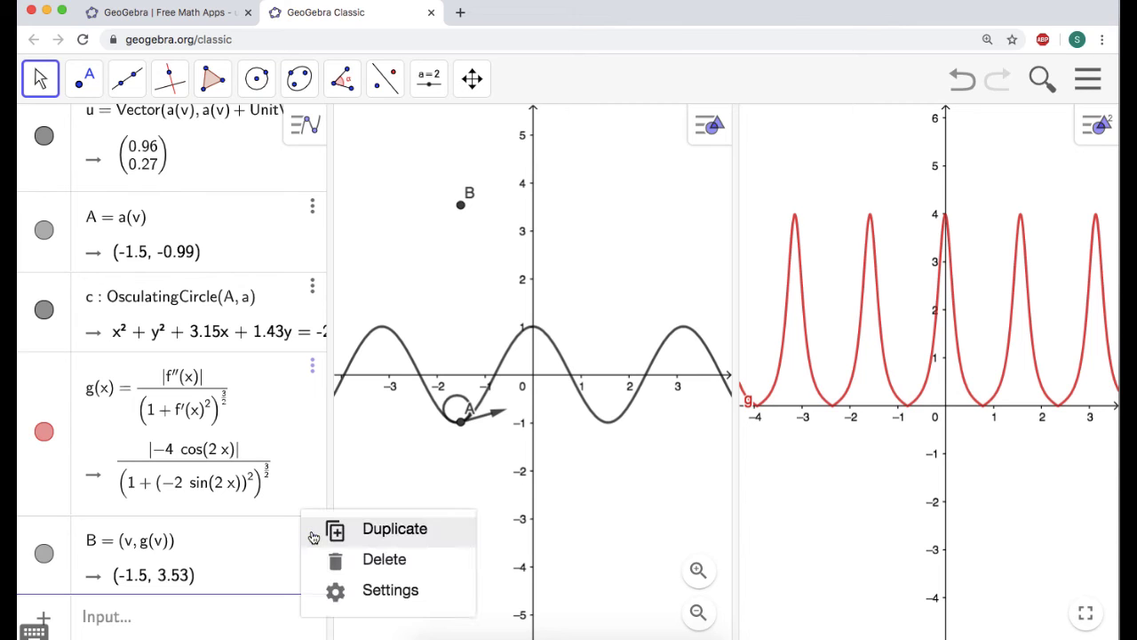
pyautogui.click(391, 590)
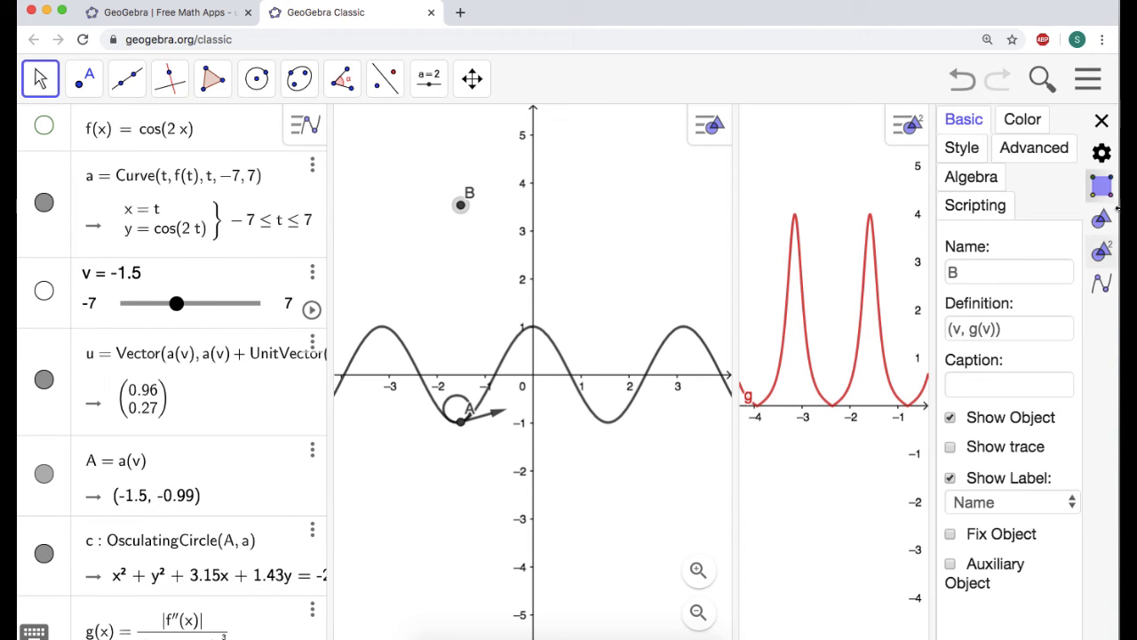
pyautogui.click(1038, 151)
pyautogui.scroll(-3, 1013, 330)
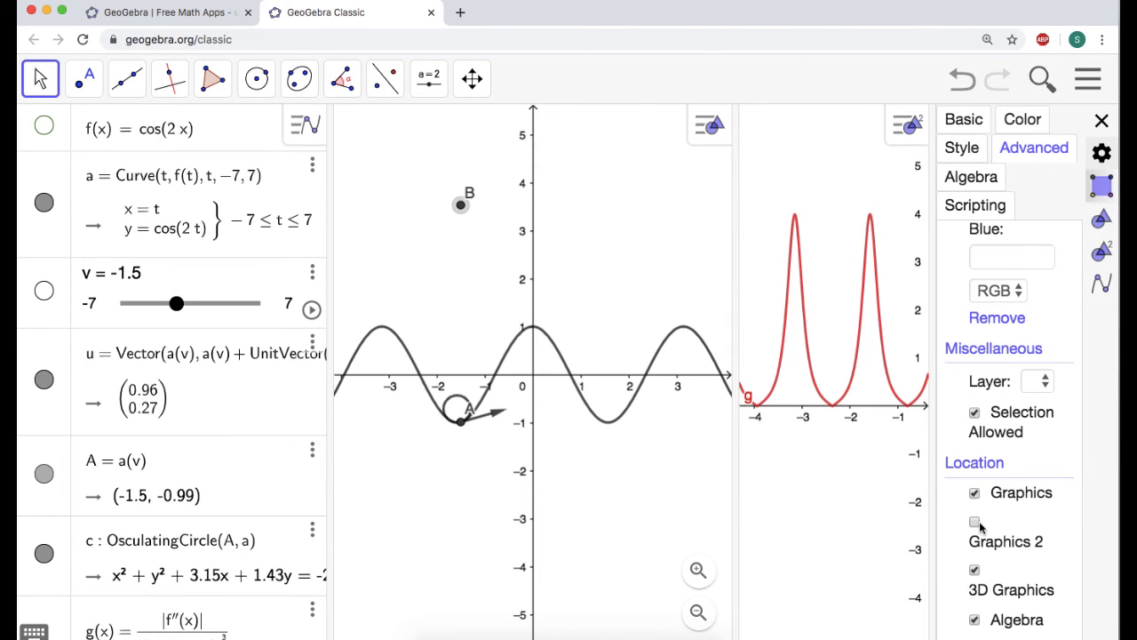
# Set B's location to Graphics 2 only, unchecking Graphics, and close the properties
pyautogui.click(975, 619)
pyautogui.click(975, 494)
pyautogui.click(975, 494)
pyautogui.click(974, 495)
pyautogui.click(975, 495)
pyautogui.click(974, 524)
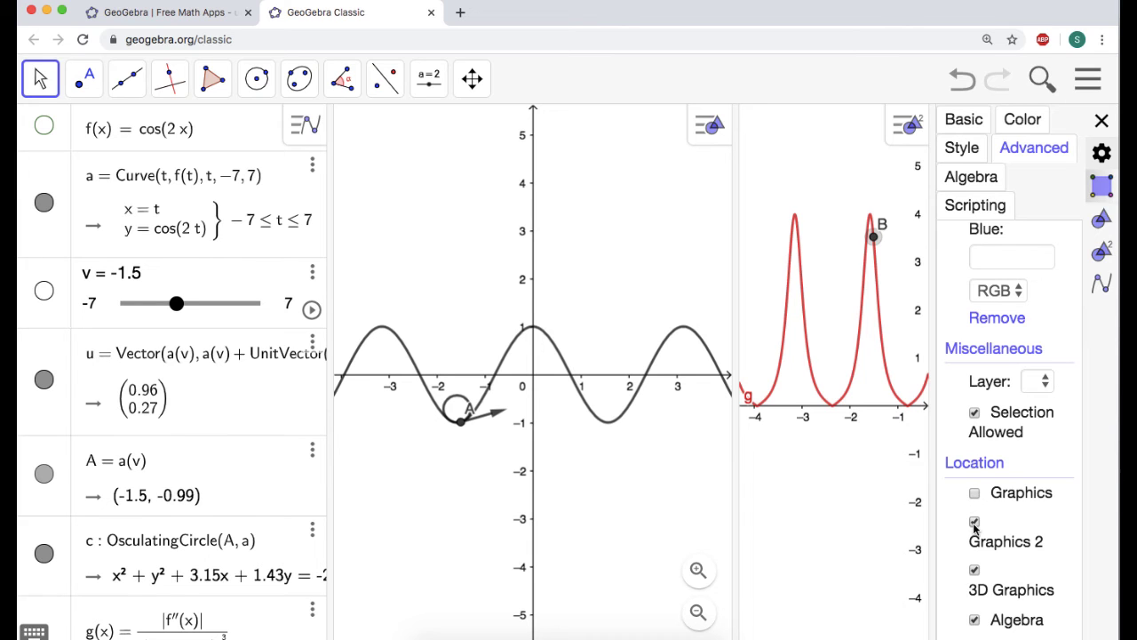
pyautogui.click(974, 523)
pyautogui.click(974, 523)
pyautogui.click(1101, 122)
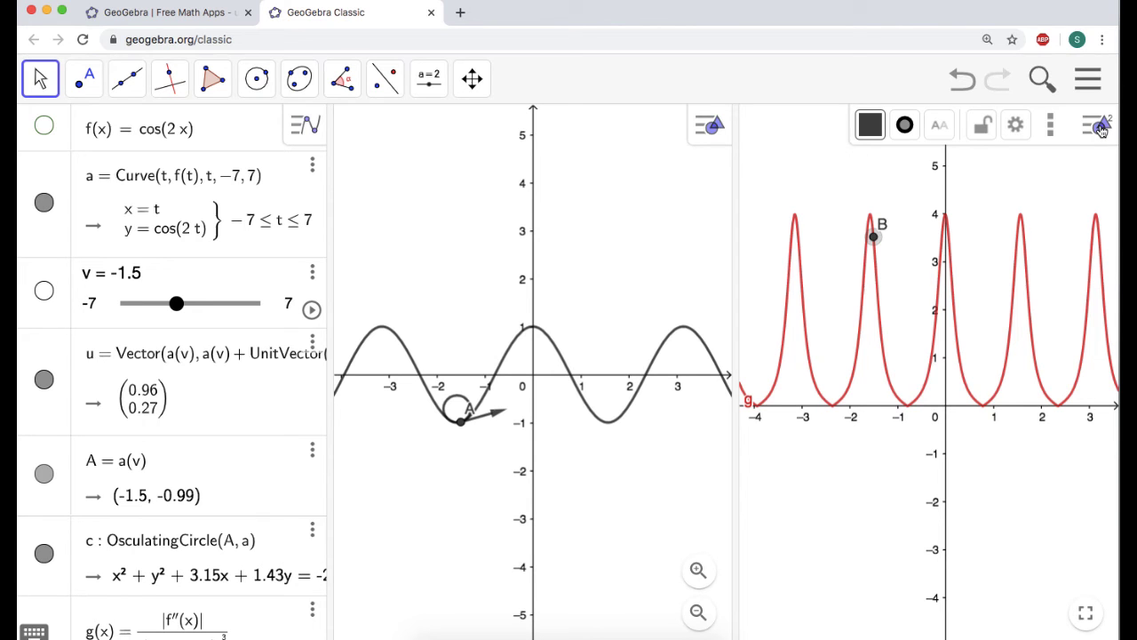
# Set slider v's range to min -4 and max 4, then start its animation
pyautogui.click(1102, 129)
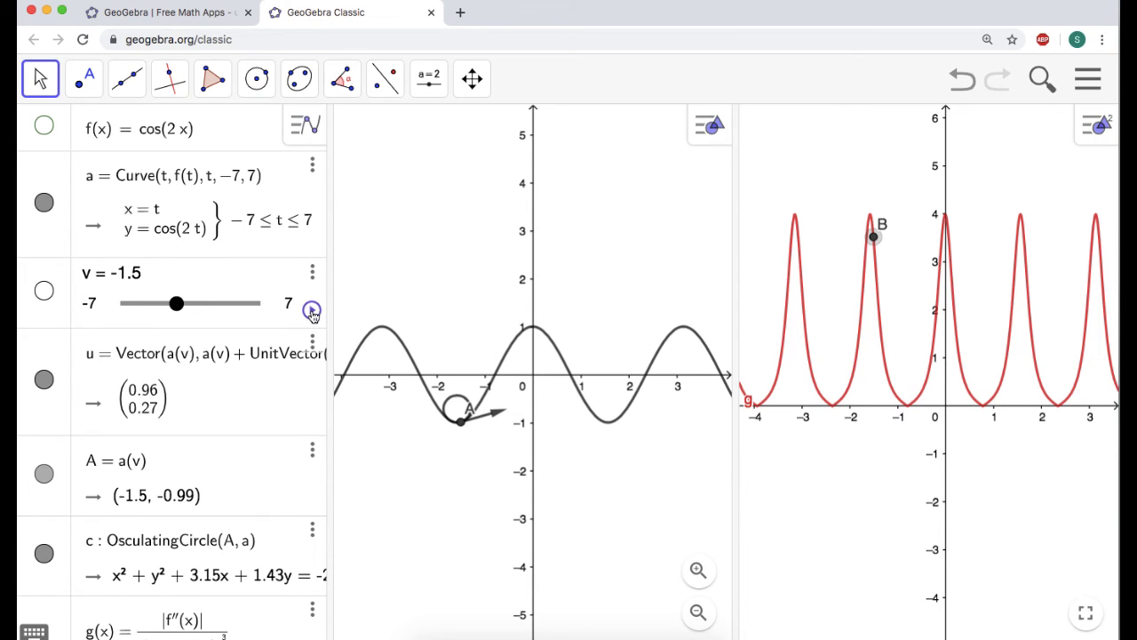
pyautogui.click(93, 303)
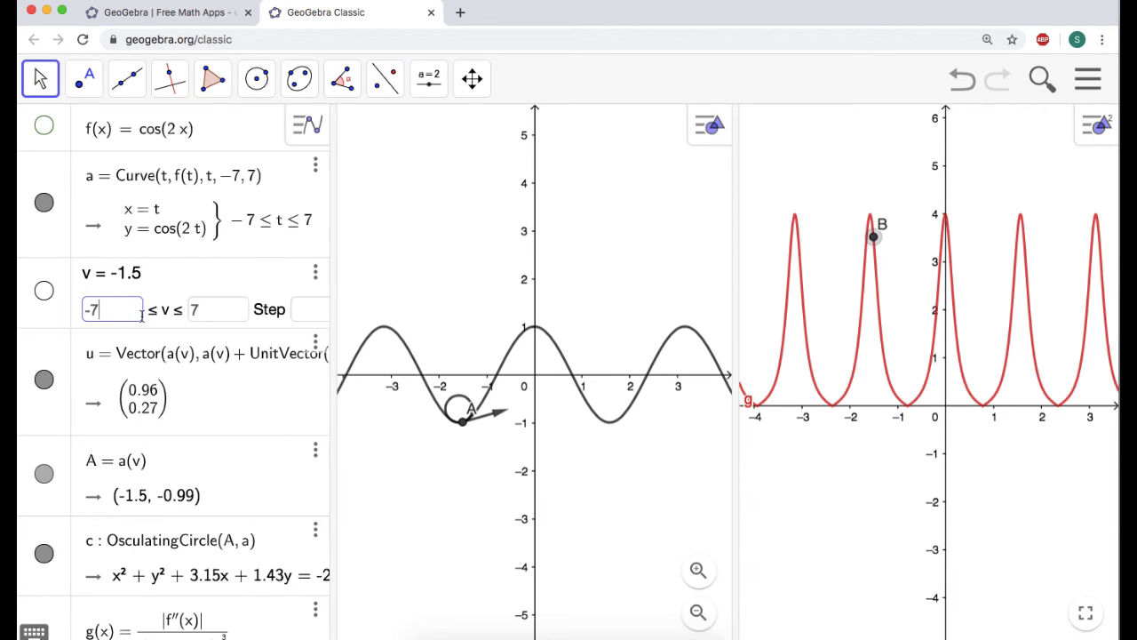
pyautogui.write('4')
pyautogui.press('Tab')
pyautogui.write('4')
pyautogui.press('Return')
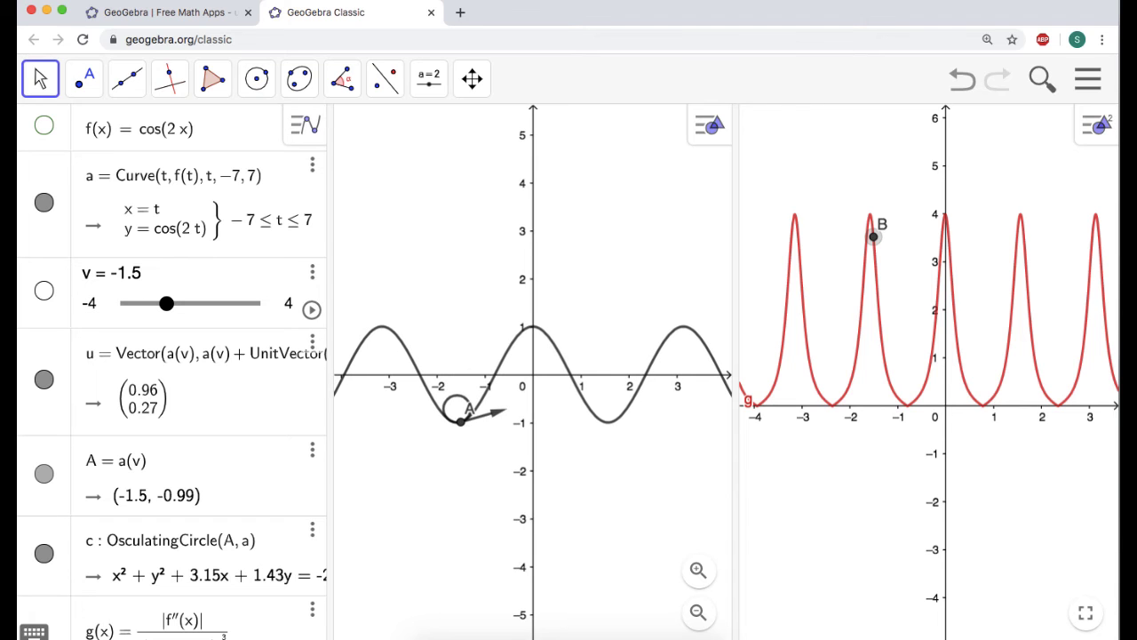
pyautogui.click(311, 309)
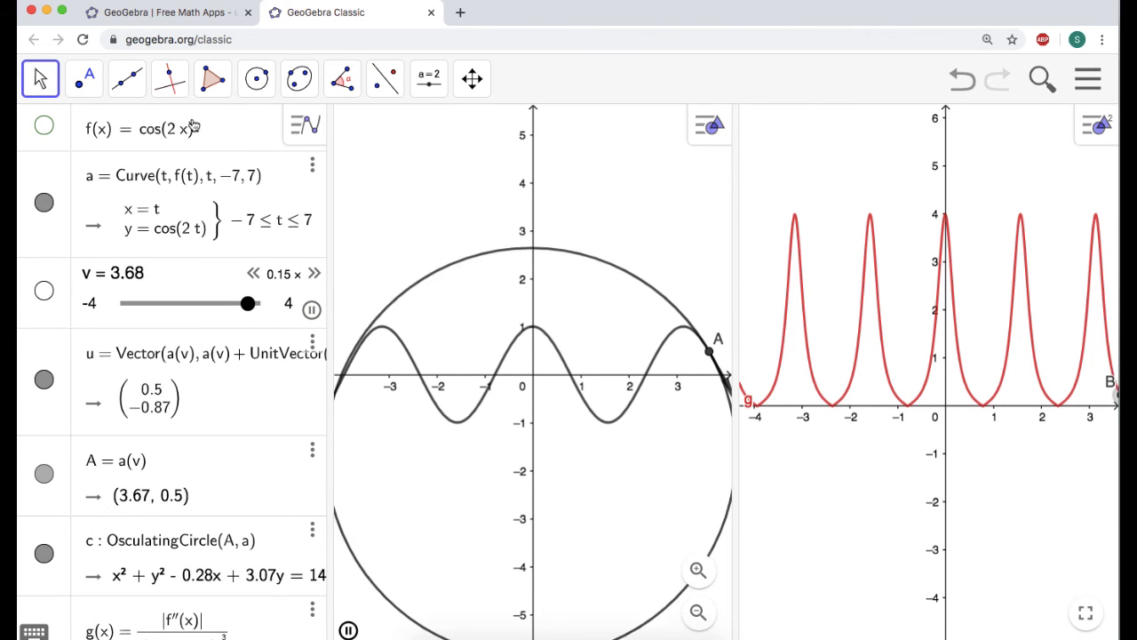
# Replace f's cos(2x) definition with a cubic in (x+1)(x−1)x scaled by 1/10
pyautogui.click(153, 129)
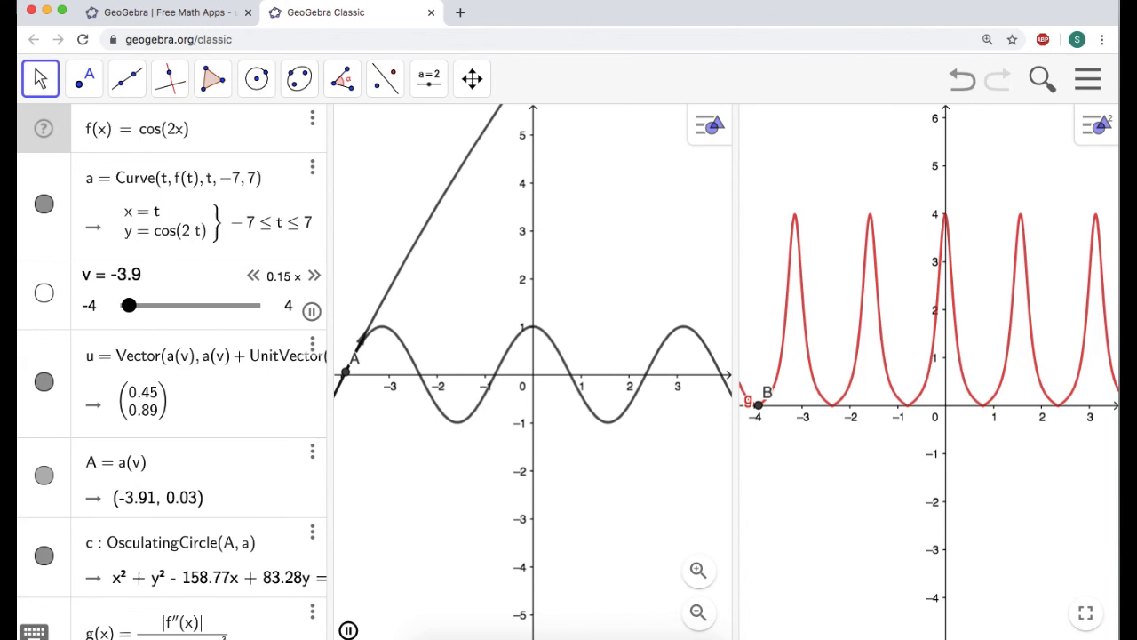
pyautogui.hotkey('ctrl', 'a')
pyautogui.press('BackSpace')
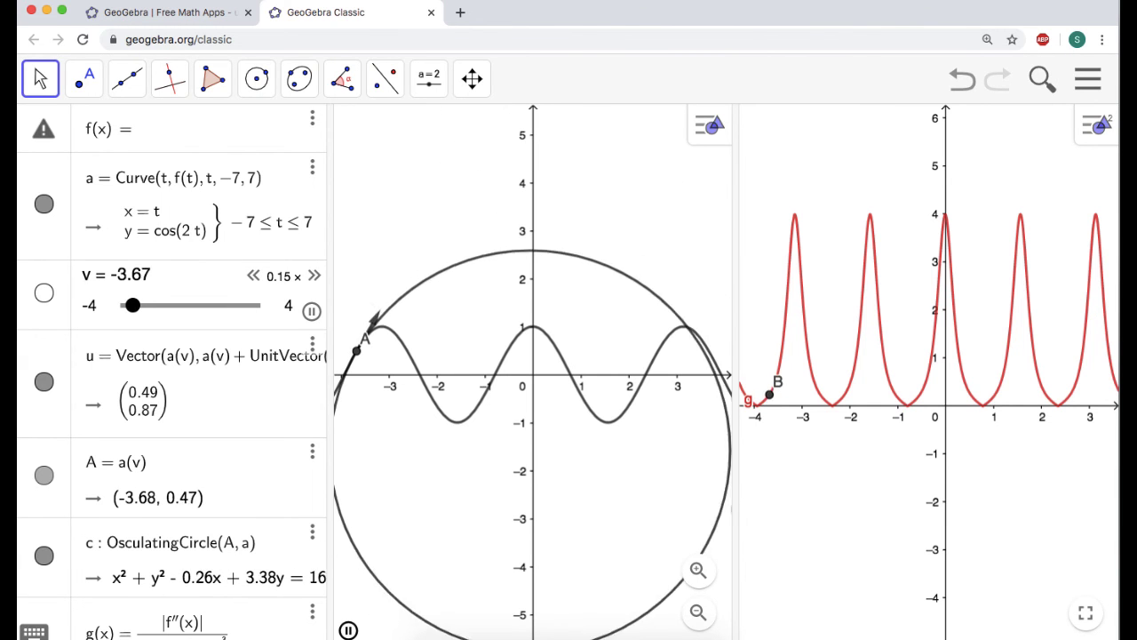
pyautogui.write('1/10 (x + 1')
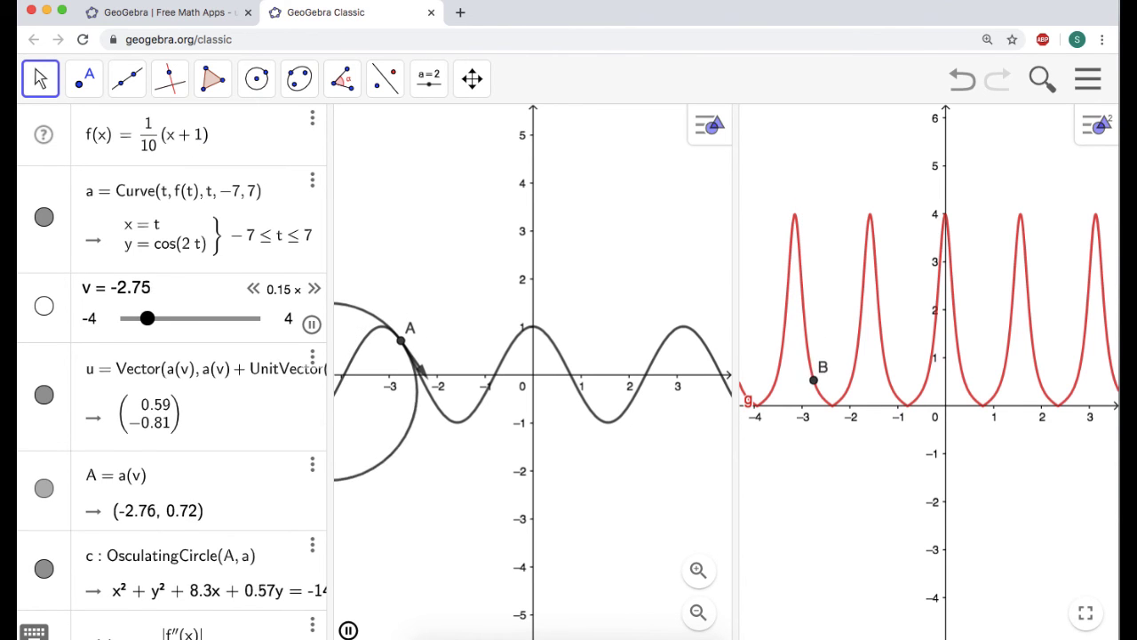
pyautogui.write('(x-1)')
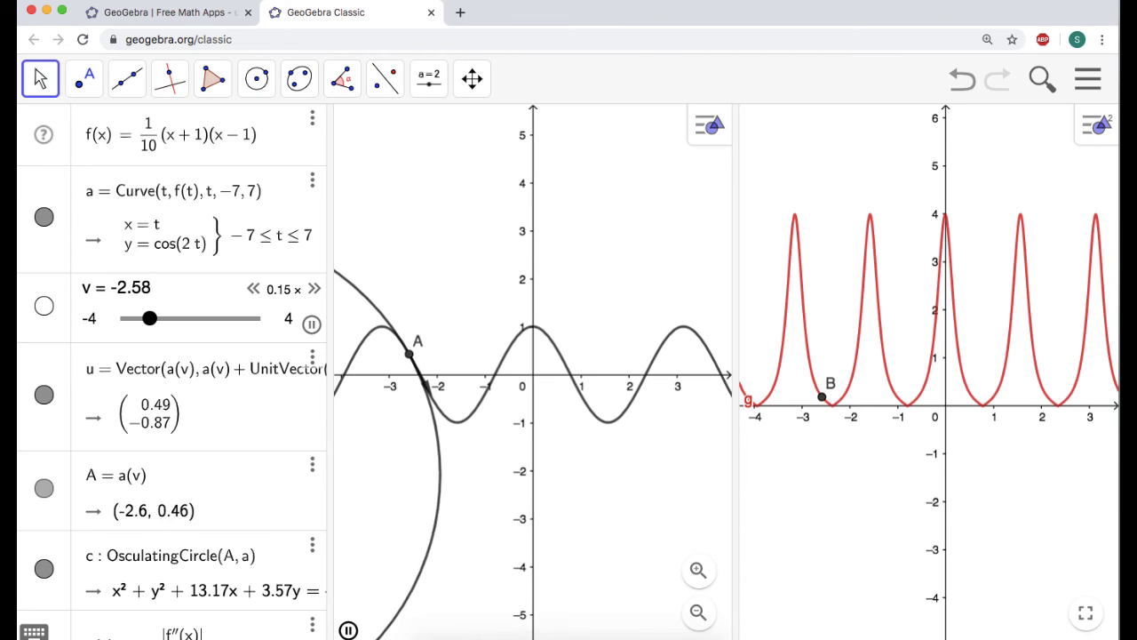
pyautogui.write('*x')
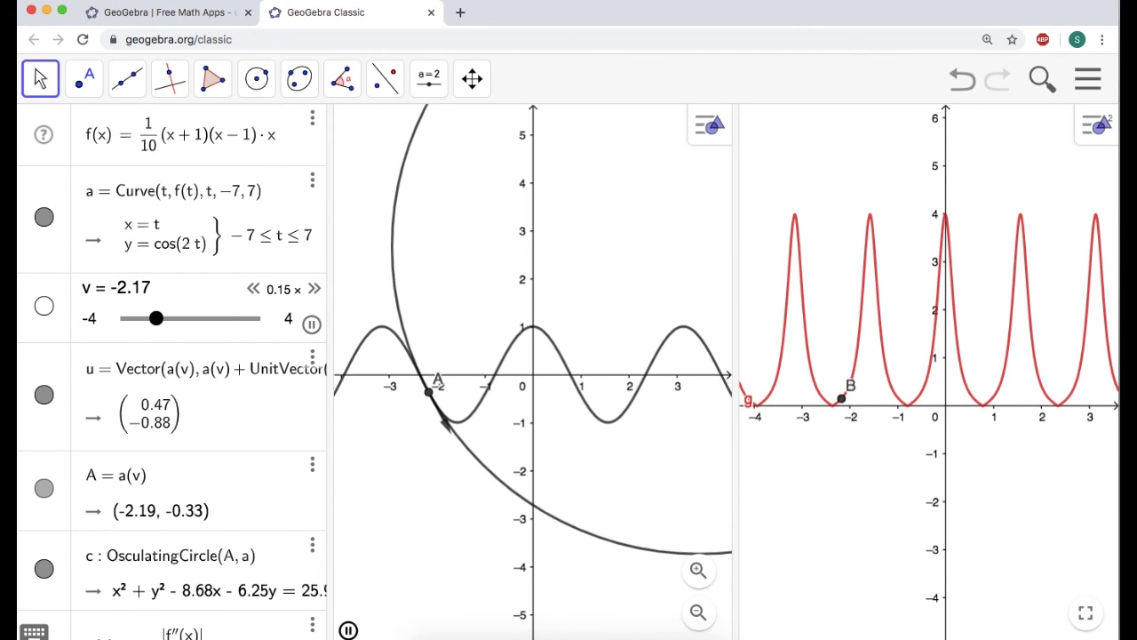
pyautogui.press('Return')
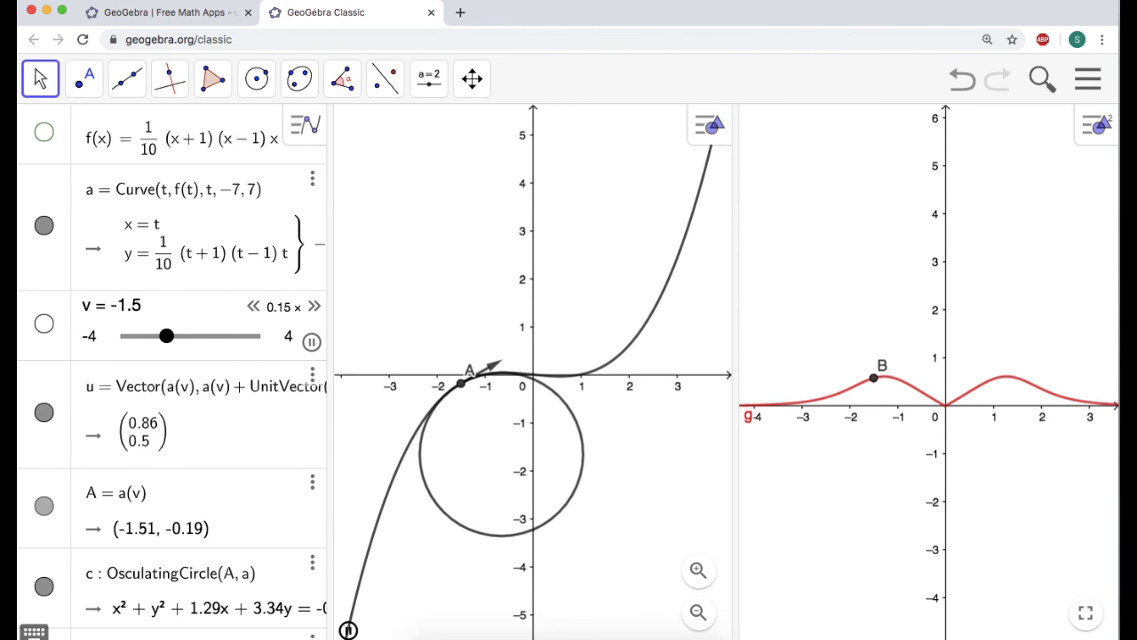
# Change the cubic's leading factor from 1/10 to 1/2
pyautogui.click(155, 150)
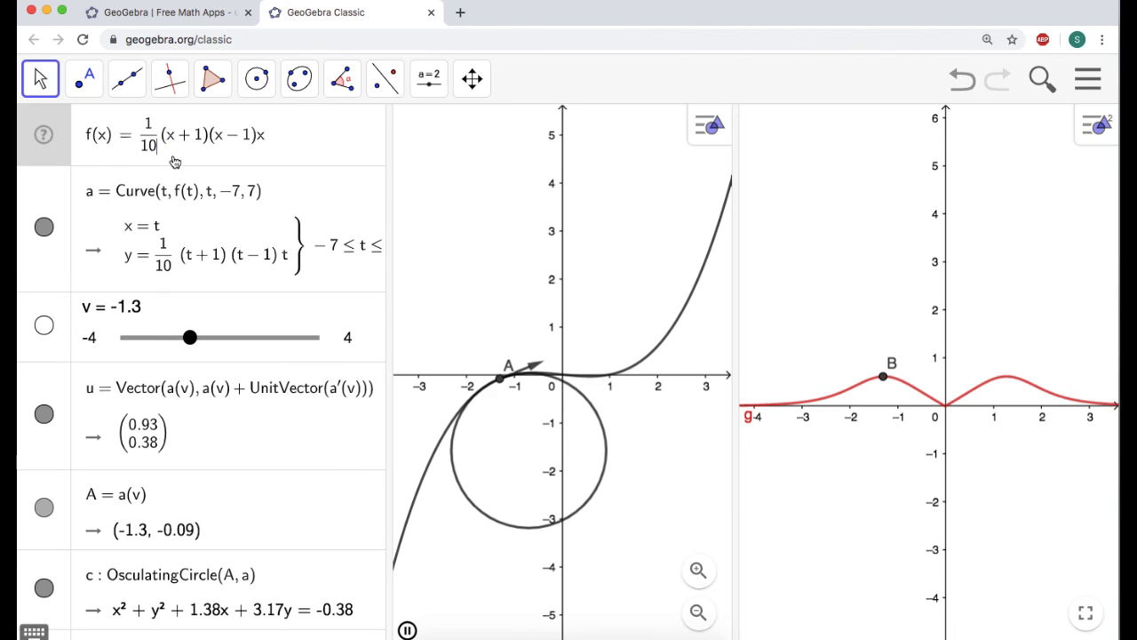
pyautogui.press('BackSpace')
pyautogui.write('2')
pyautogui.press('Return')
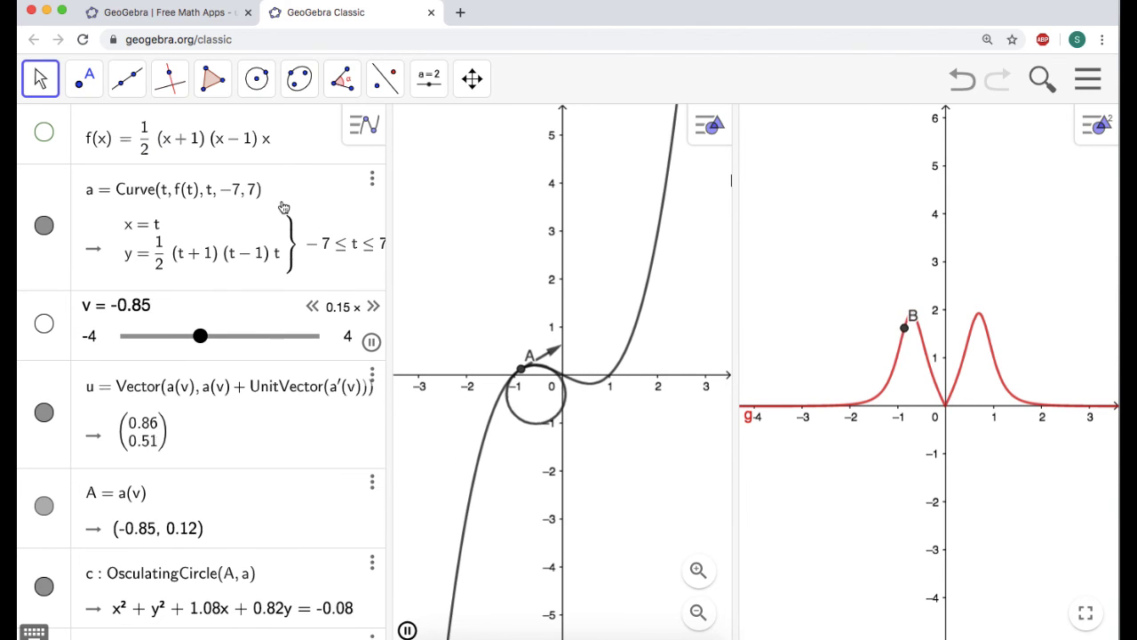
# Drop the 1/2 factor and use 3 instead, giving f(x) = 3(x+1)(x−1)x
pyautogui.click(158, 144)
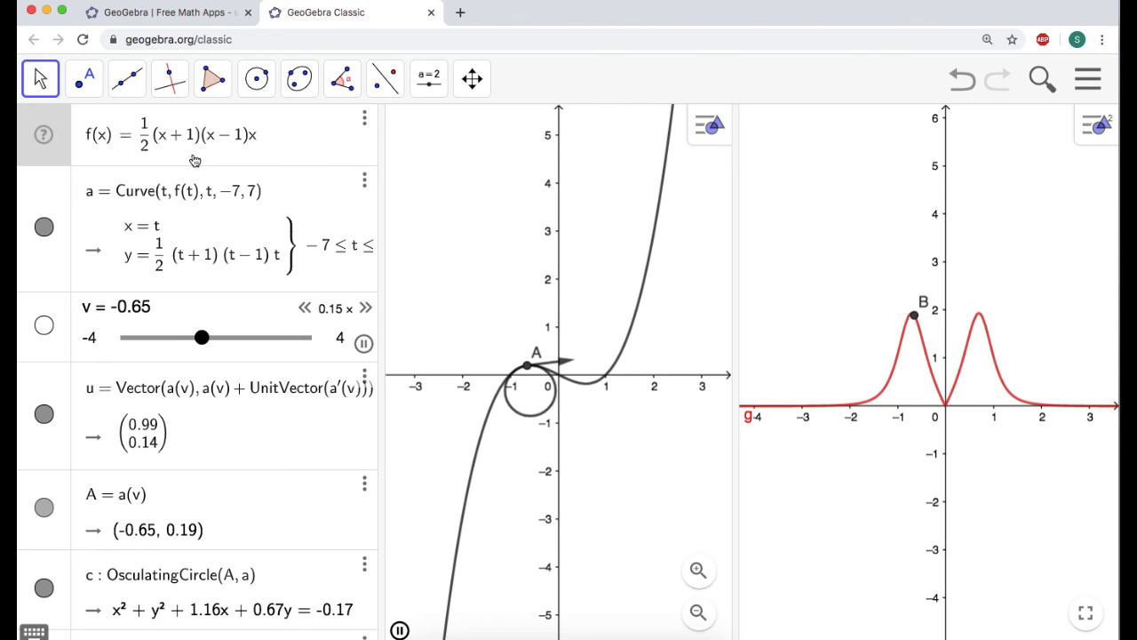
pyautogui.press('BackSpace')
pyautogui.press('BackSpace')
pyautogui.press('BackSpace')
pyautogui.press('Return')
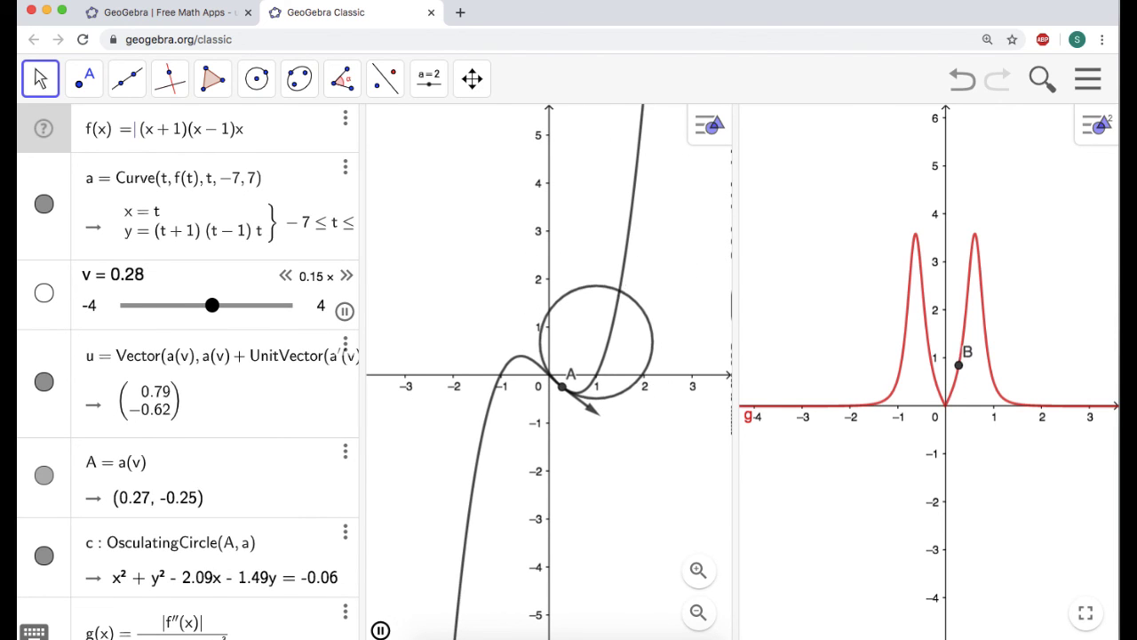
pyautogui.write('3')
pyautogui.press('Return')
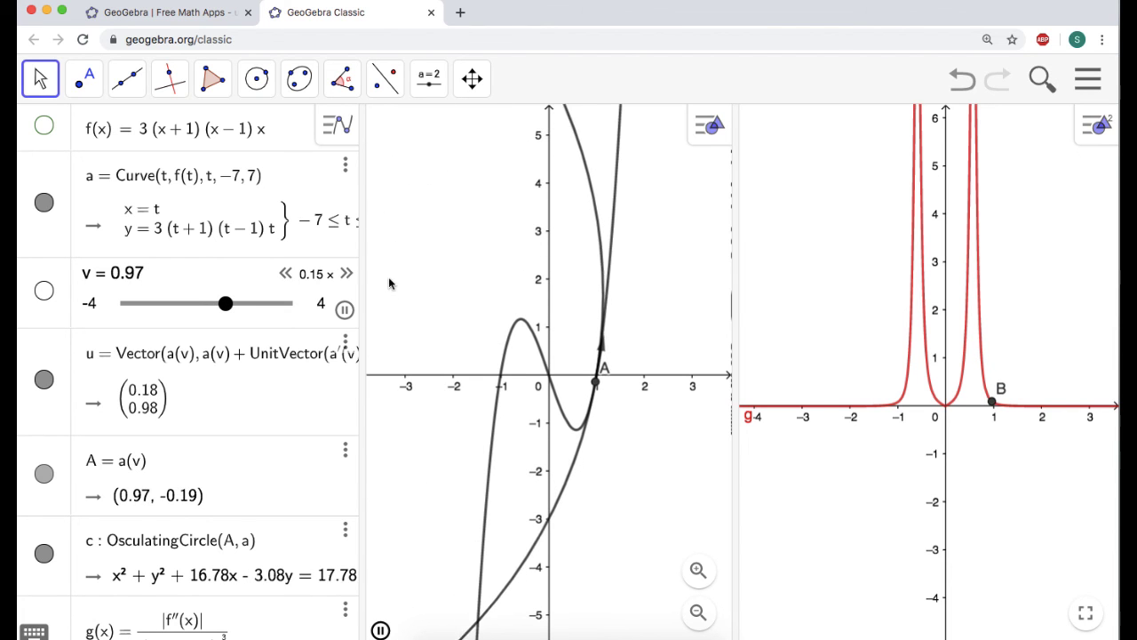
# Raise v's animation speed with three » presses, then pause and resume it
pyautogui.click(347, 275)
pyautogui.click(348, 275)
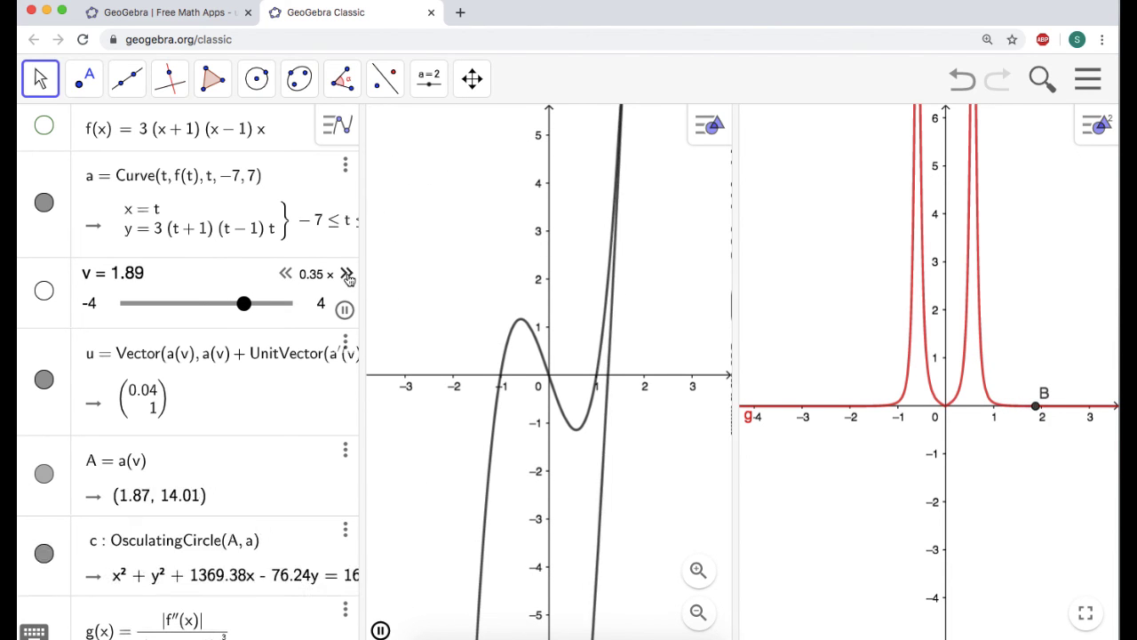
pyautogui.click(348, 275)
pyautogui.click(347, 275)
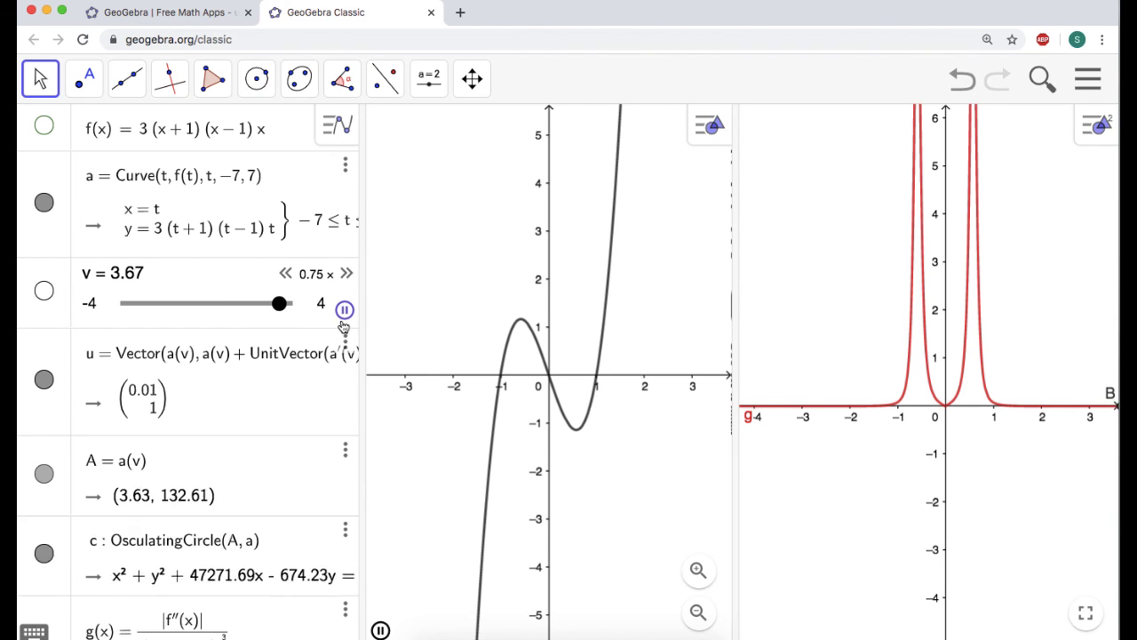
pyautogui.click(344, 310)
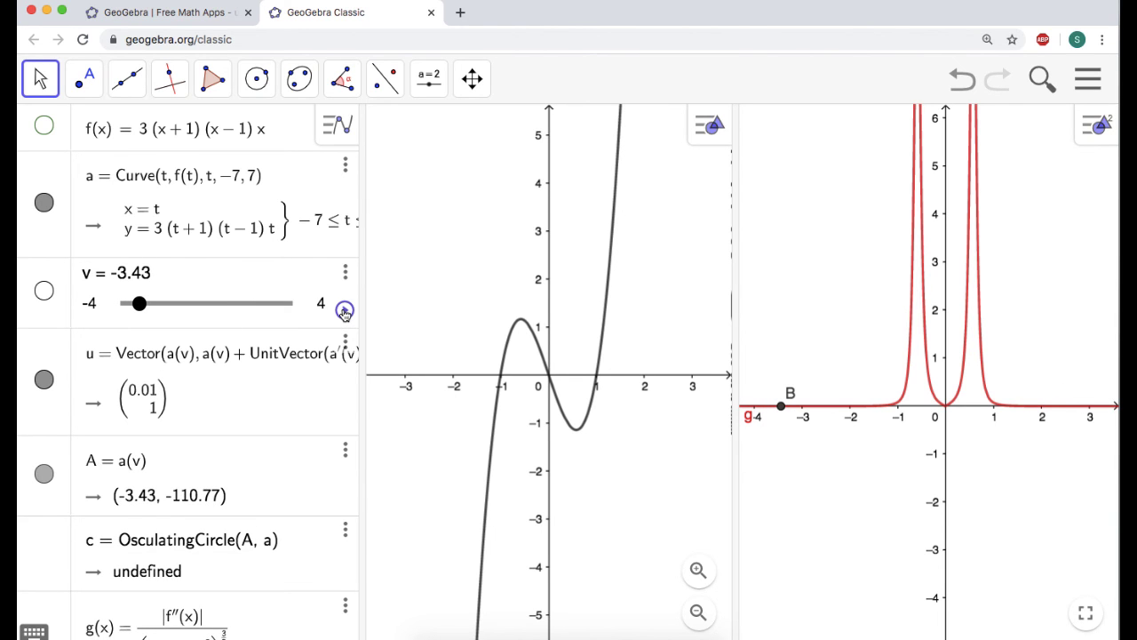
pyautogui.click(345, 310)
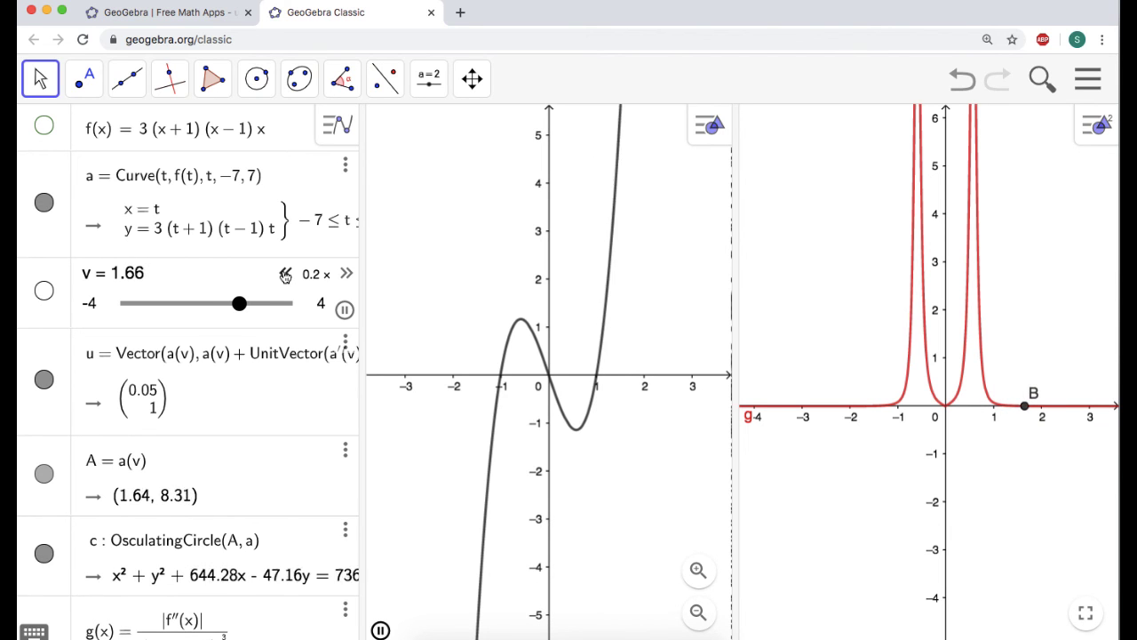
# Trim f to 3(x+1)x and pause the animation of v
pyautogui.click(279, 134)
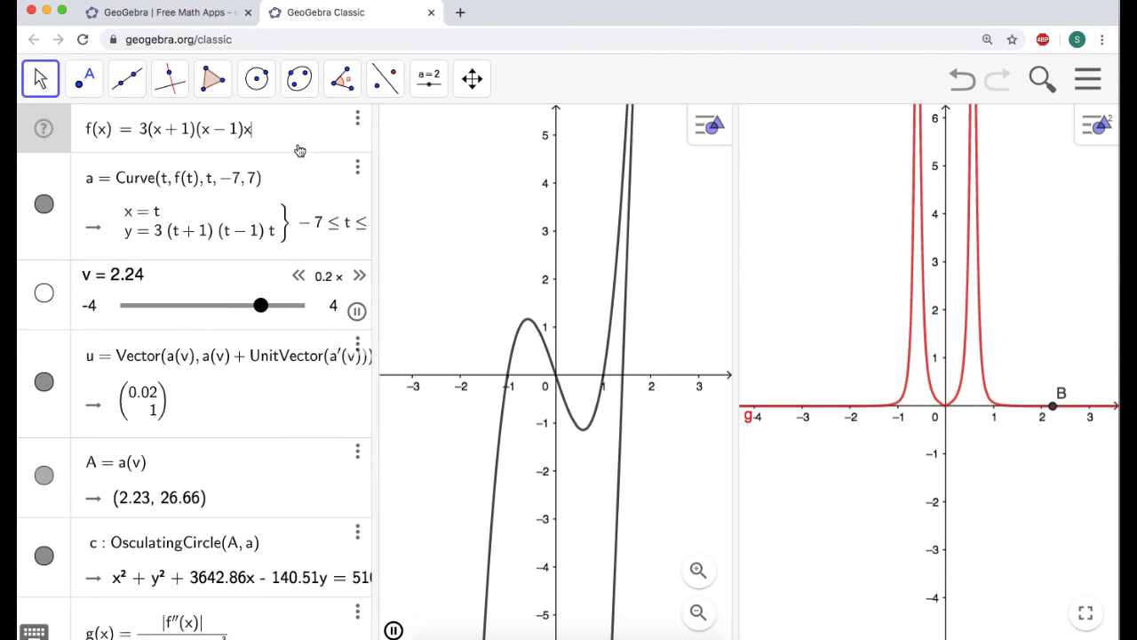
pyautogui.press('BackSpace')
pyautogui.press('BackSpace')
pyautogui.press('BackSpace')
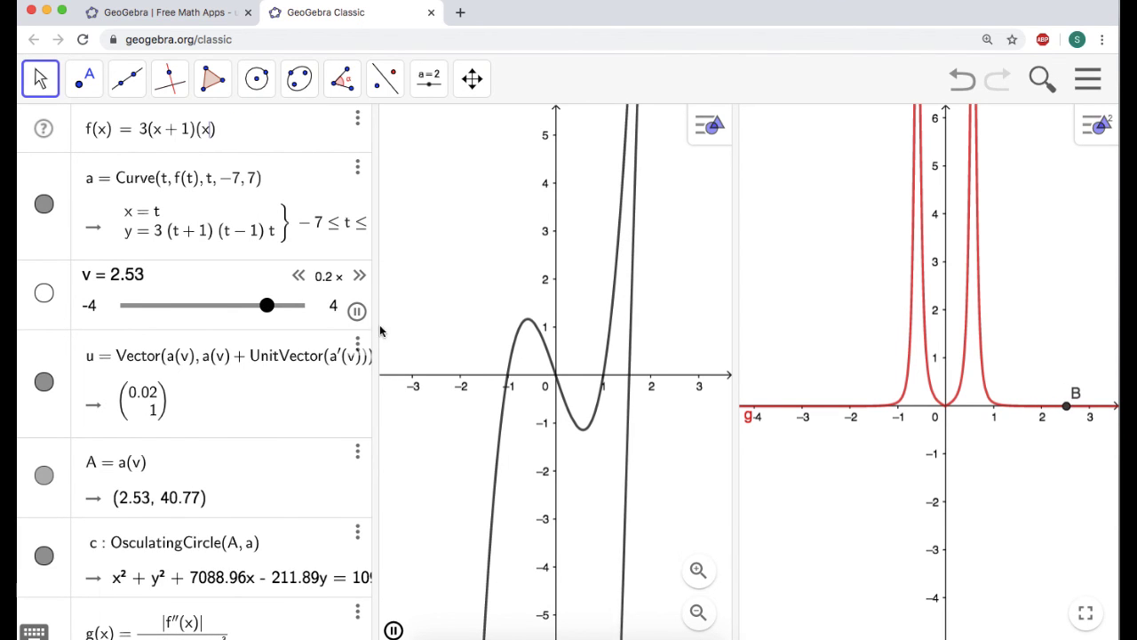
pyautogui.click(356, 311)
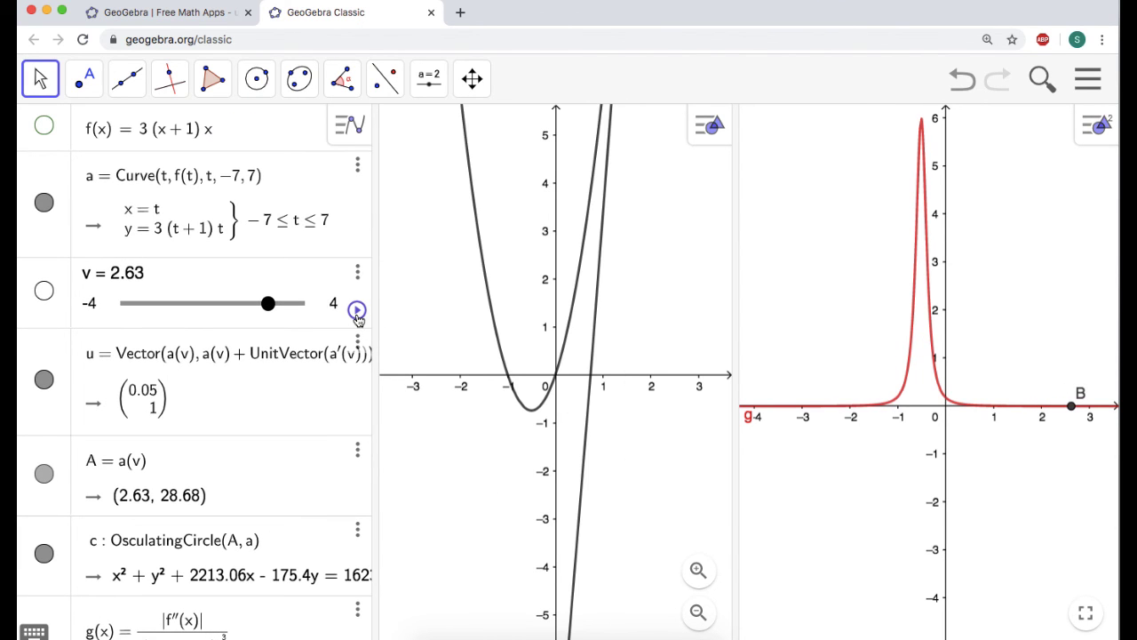
# Redefine f as sin(x)cos(x)^2
pyautogui.click(230, 131)
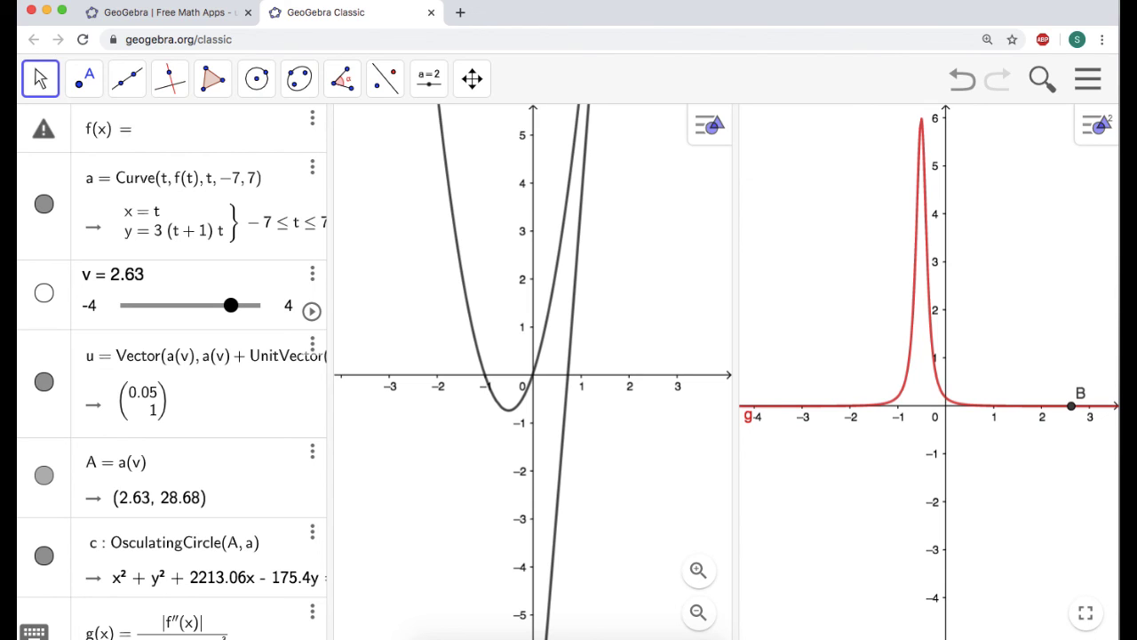
pyautogui.write('sin(x)cos(')
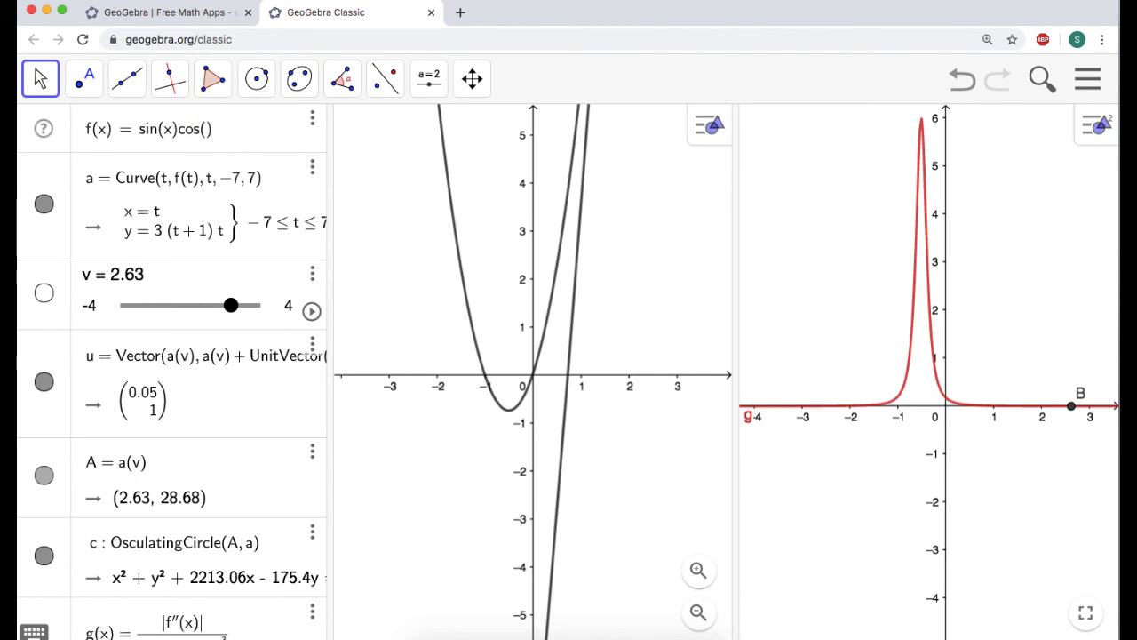
pyautogui.write('x^2')
pyautogui.press('Return')
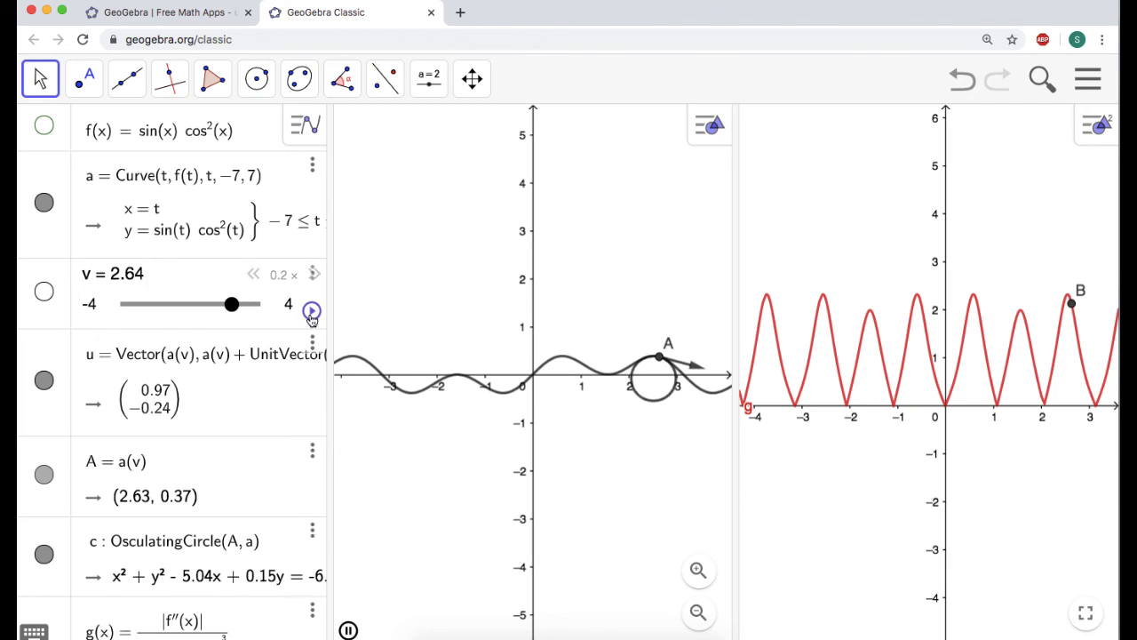
# Animate v at higher speed over the new curve and stop it at v = 0.98
pyautogui.click(314, 276)
pyautogui.click(315, 275)
pyautogui.click(314, 276)
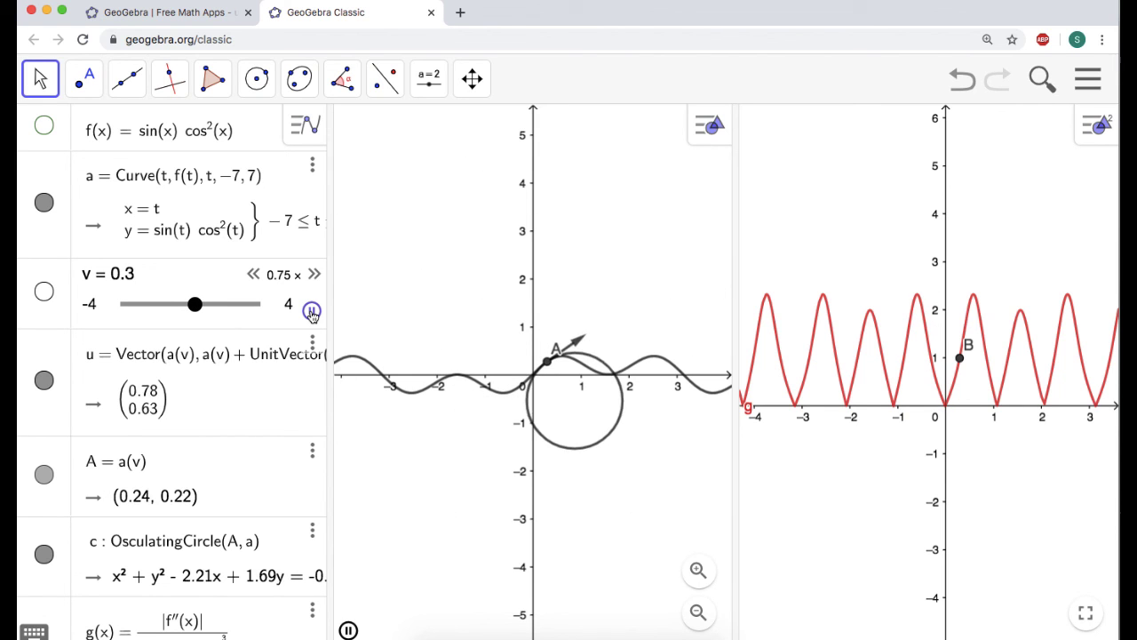
pyautogui.click(312, 312)
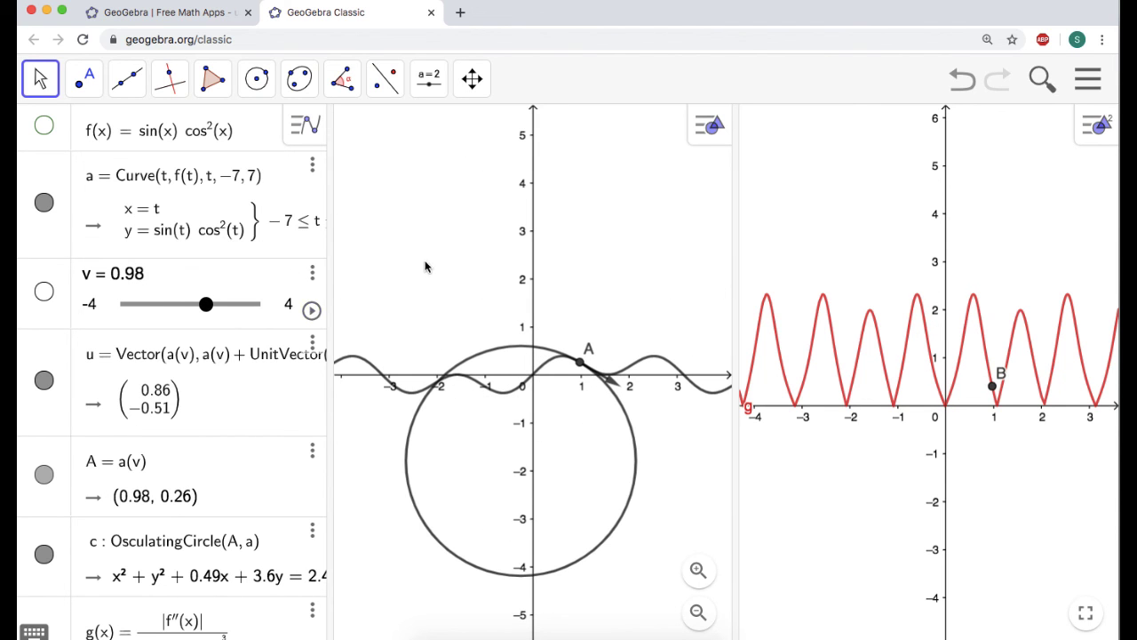